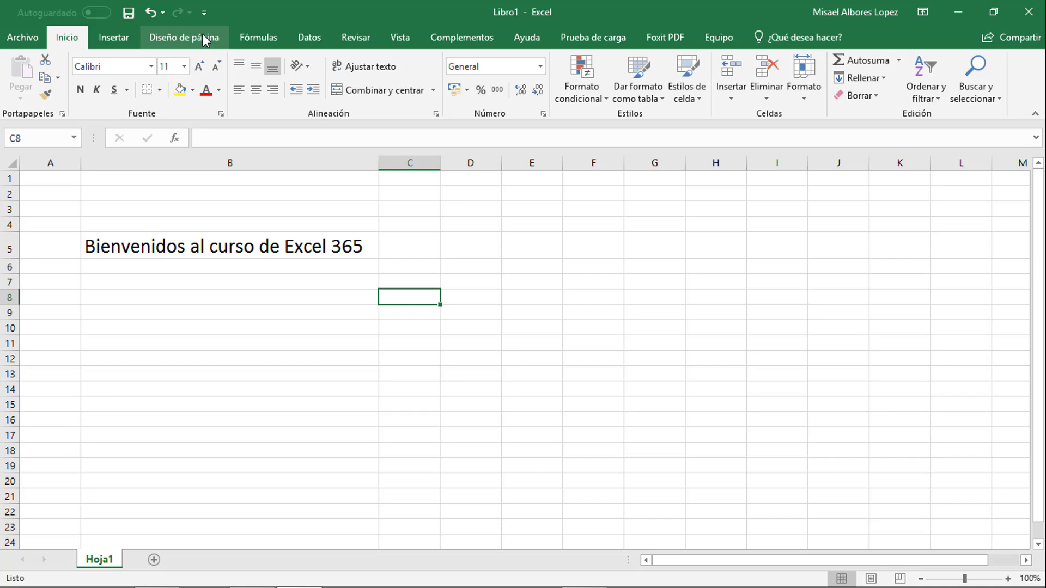
- Go back to the Inicio commands and select cell B5 with the welcome text
{"action": "left_click", "coordinate": [218, 41]}
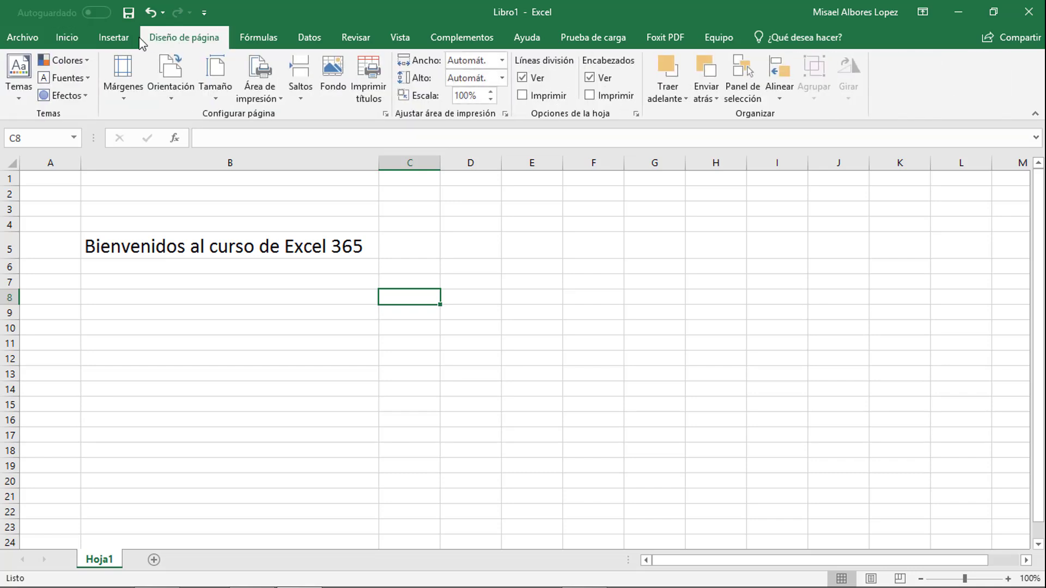
{"action": "left_click", "coordinate": [72, 44]}
{"action": "left_click", "coordinate": [279, 238]}
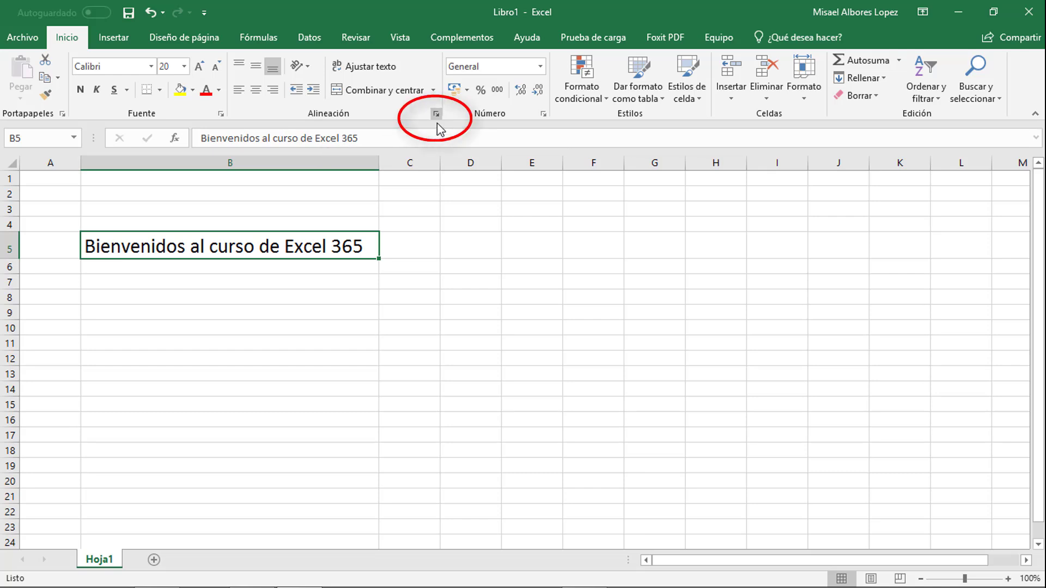
- Review the Fuente and Relleno cell format tabs without changes, then edit B5's text
{"action": "key", "text": "ctrl+1"}
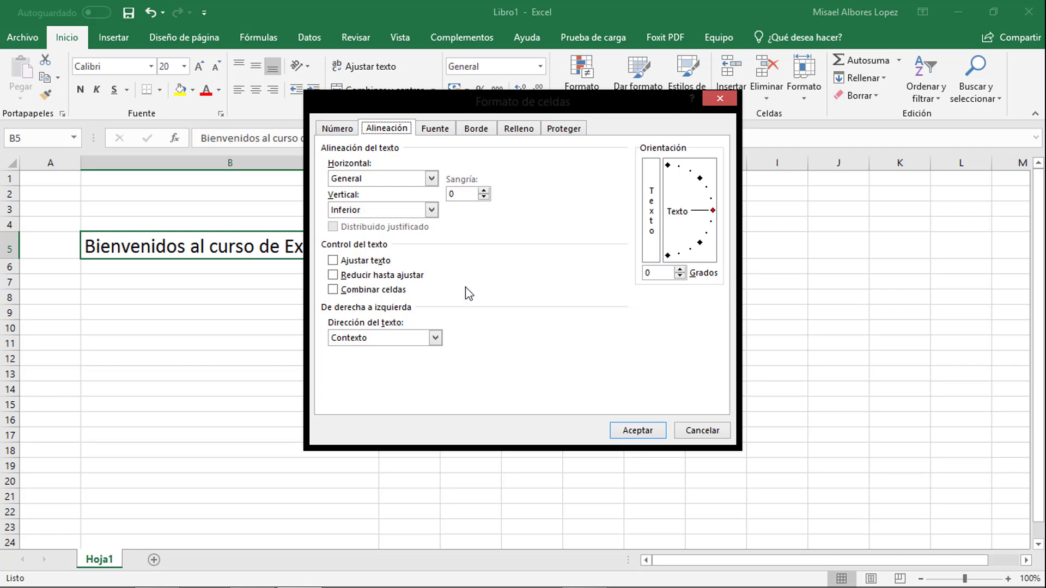
{"action": "left_click", "coordinate": [436, 131]}
{"action": "left_click", "coordinate": [502, 131]}
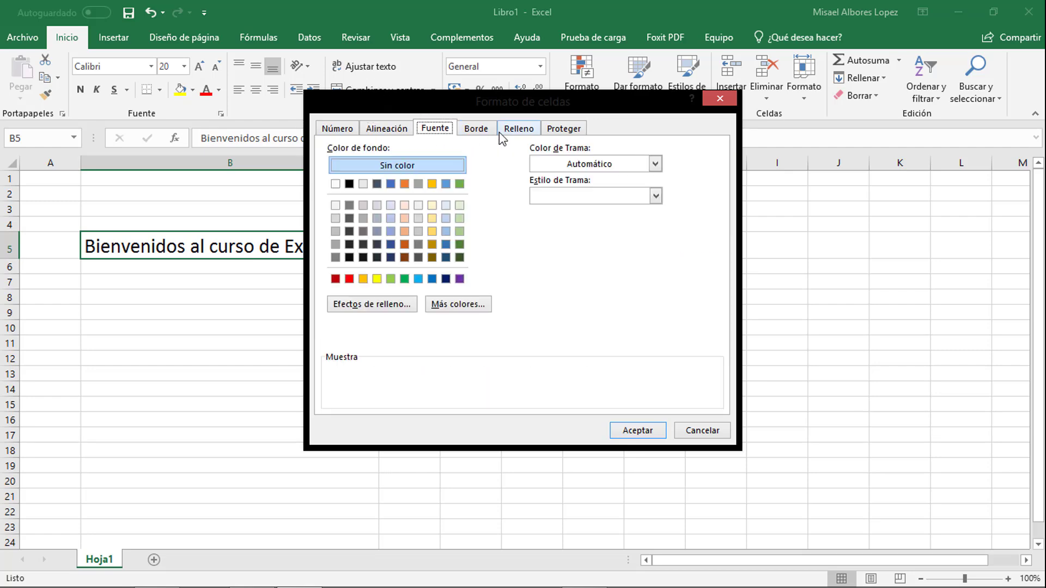
{"action": "left_click", "coordinate": [724, 101]}
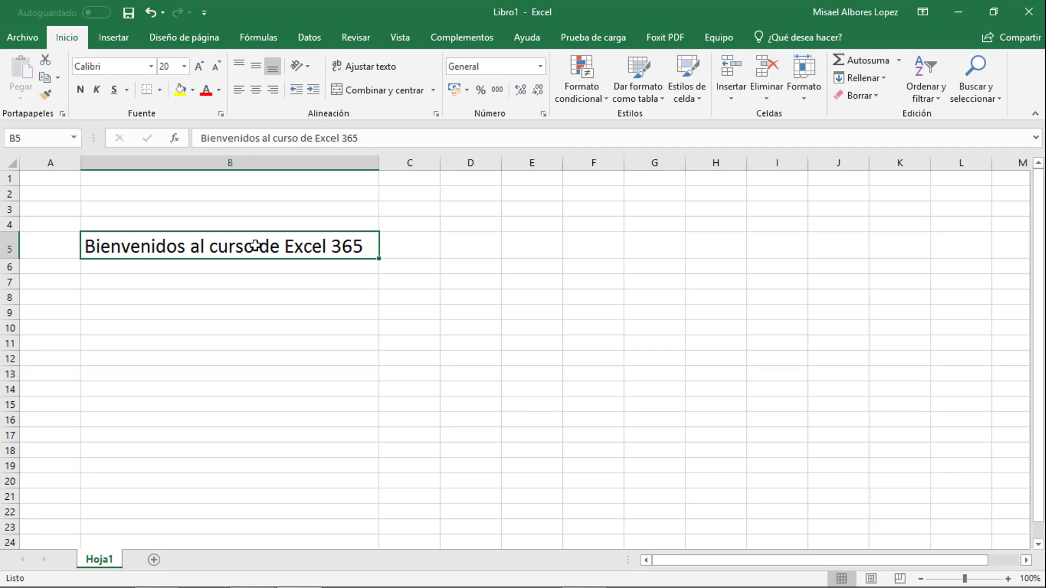
{"action": "left_click", "coordinate": [382, 140]}
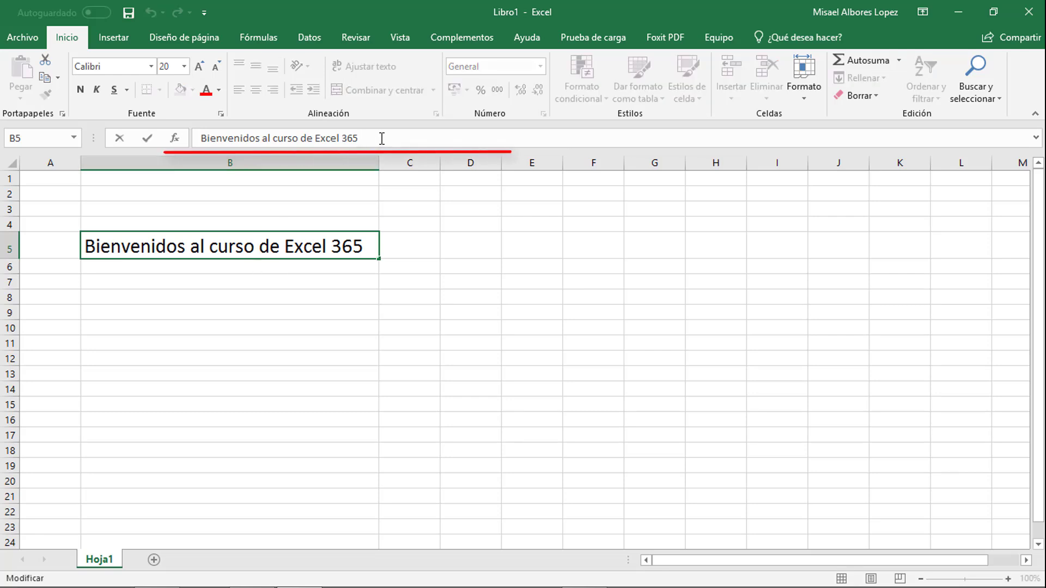
- Check cell B5's context menu, then show the Información page for Libro1
{"action": "right_click", "coordinate": [271, 248]}
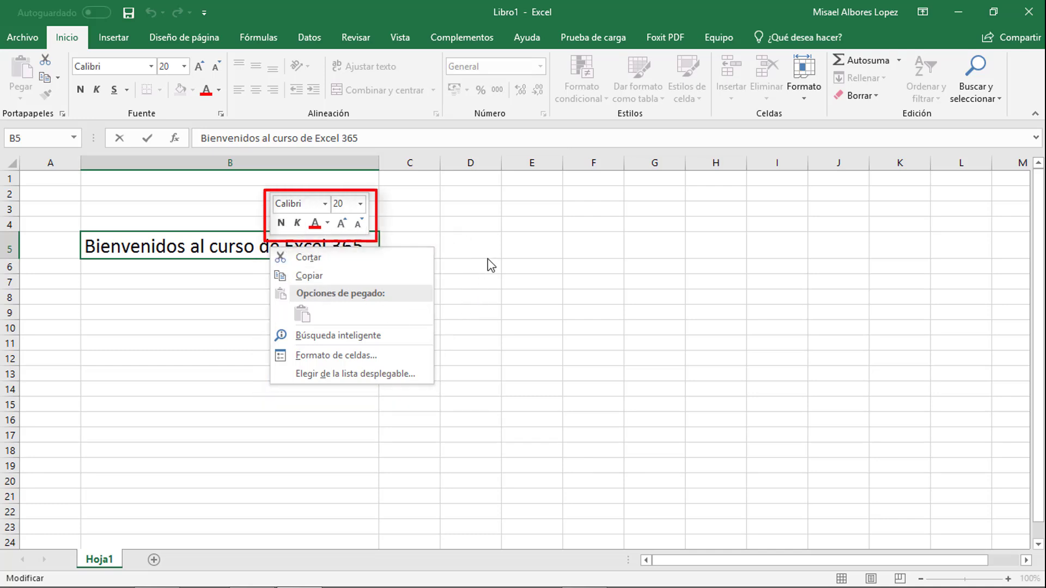
{"action": "left_click", "coordinate": [20, 37]}
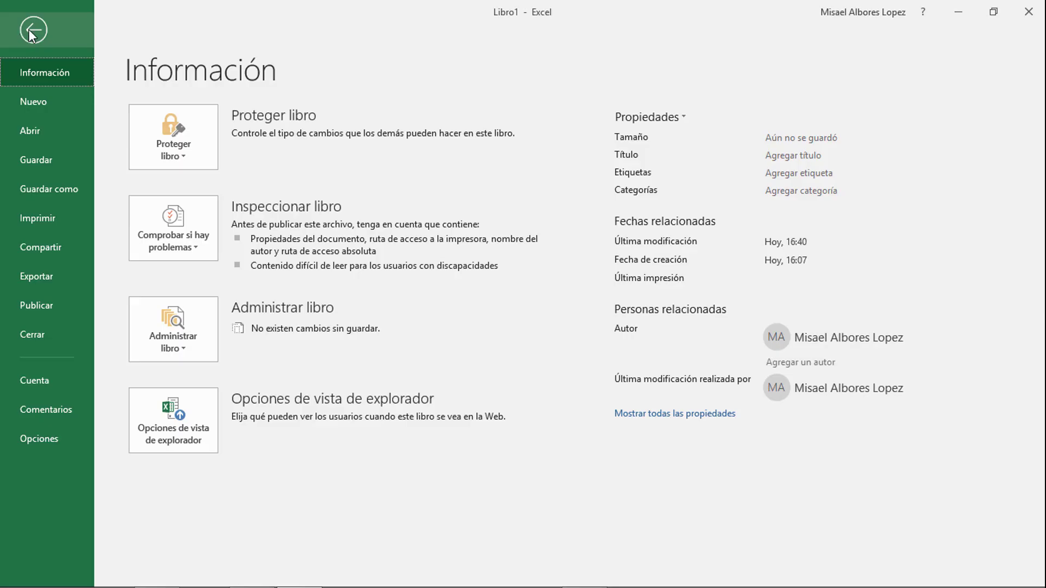
- Set the Office background to Geometría on the Cuenta page
{"action": "left_click", "coordinate": [30, 31]}
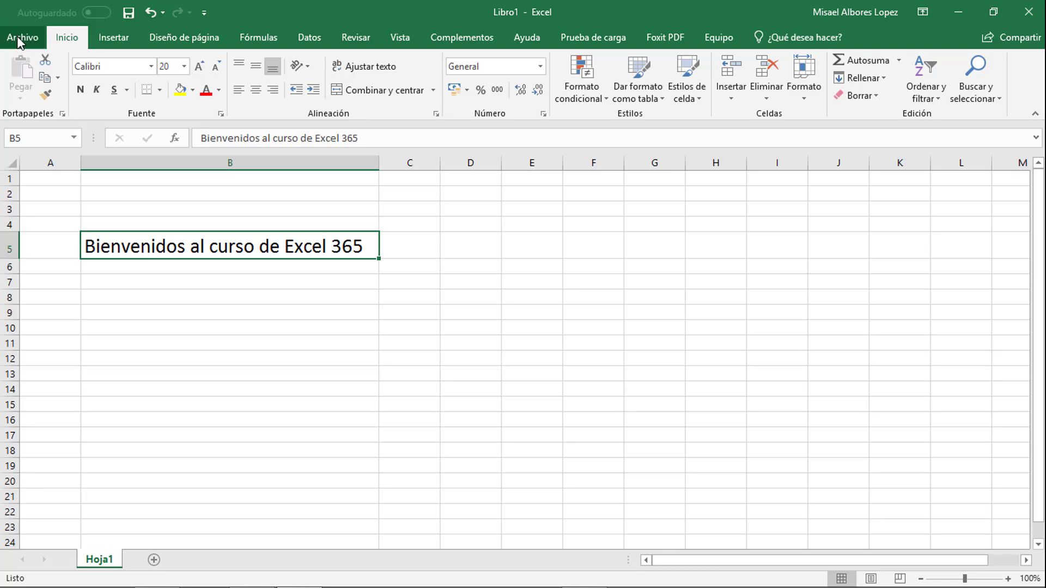
{"action": "left_click", "coordinate": [20, 37]}
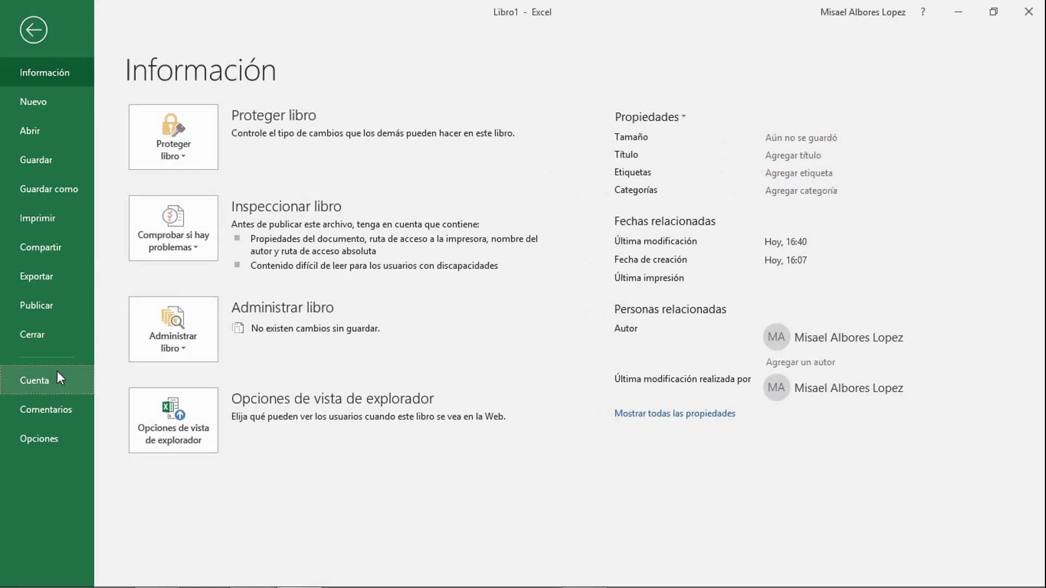
{"action": "left_click", "coordinate": [57, 372]}
{"action": "left_click", "coordinate": [198, 280]}
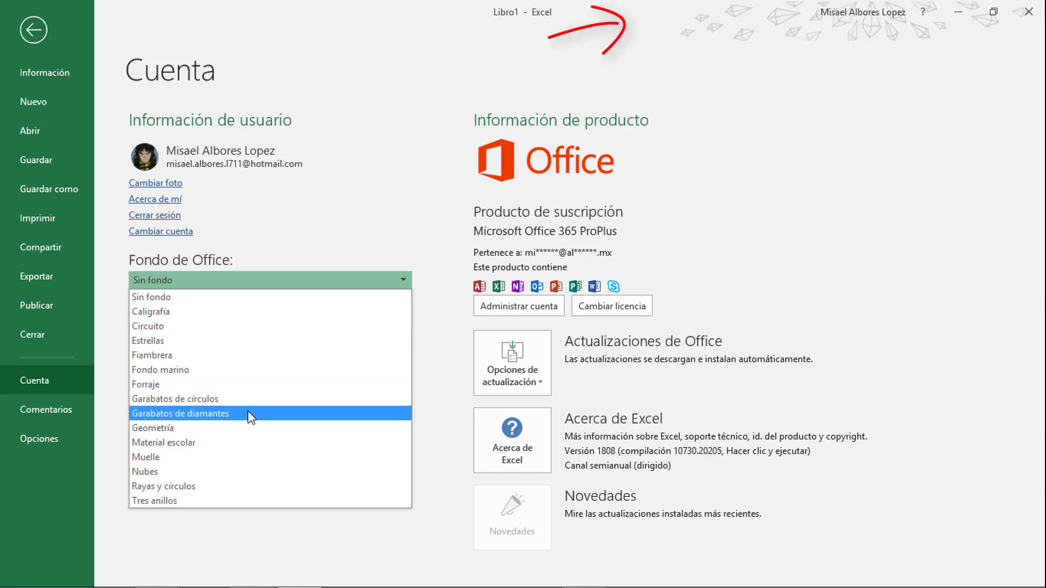
{"action": "left_click", "coordinate": [250, 428]}
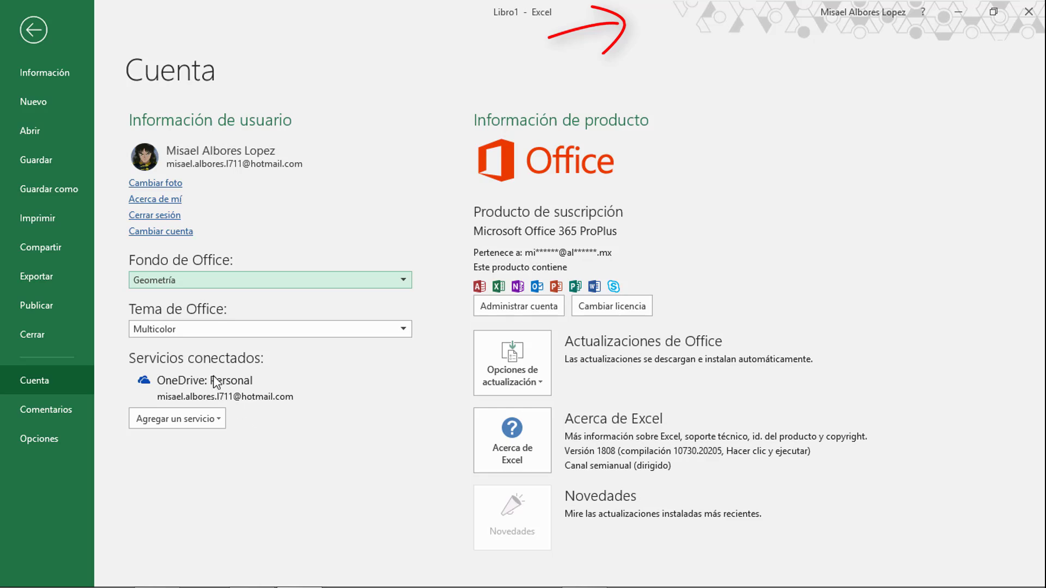
- Try the Gris oscuro, Negro, Blanco and Multicolor themes, settling on Gris oscuro
{"action": "left_click", "coordinate": [252, 329]}
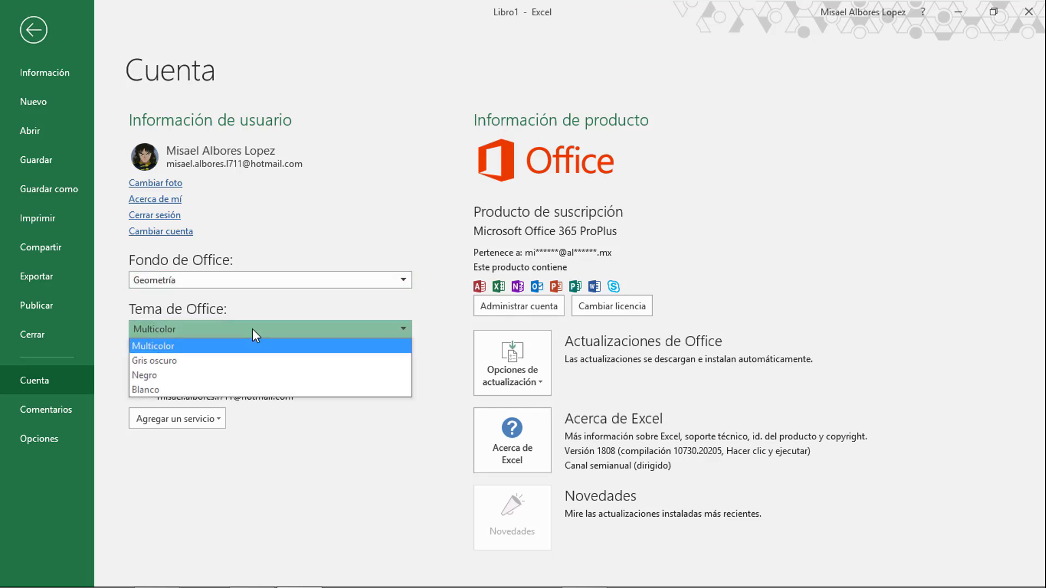
{"action": "left_click", "coordinate": [215, 361]}
{"action": "left_click", "coordinate": [218, 328]}
{"action": "left_click", "coordinate": [233, 374]}
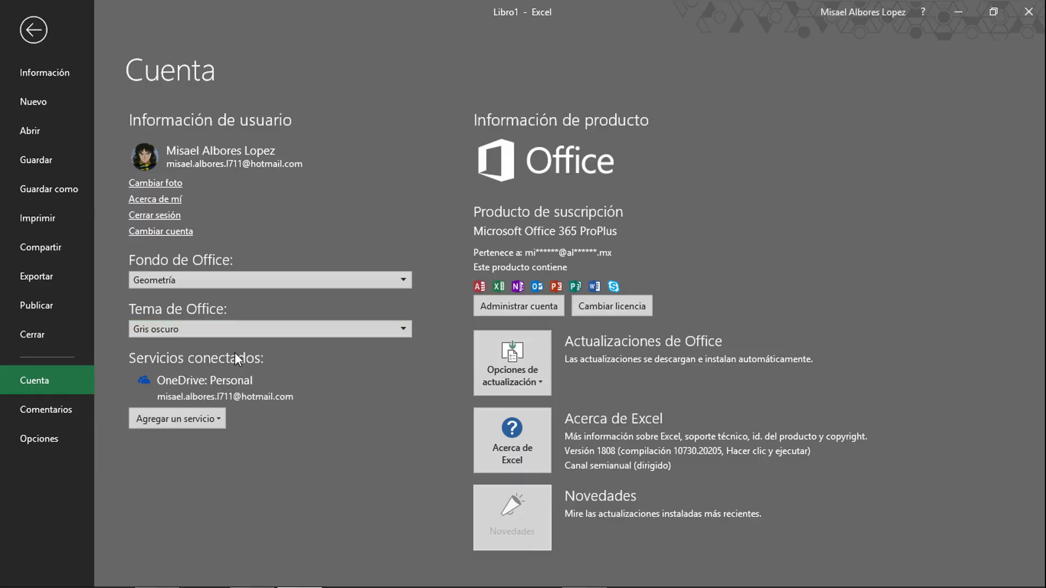
{"action": "left_click", "coordinate": [233, 330]}
{"action": "left_click", "coordinate": [252, 388]}
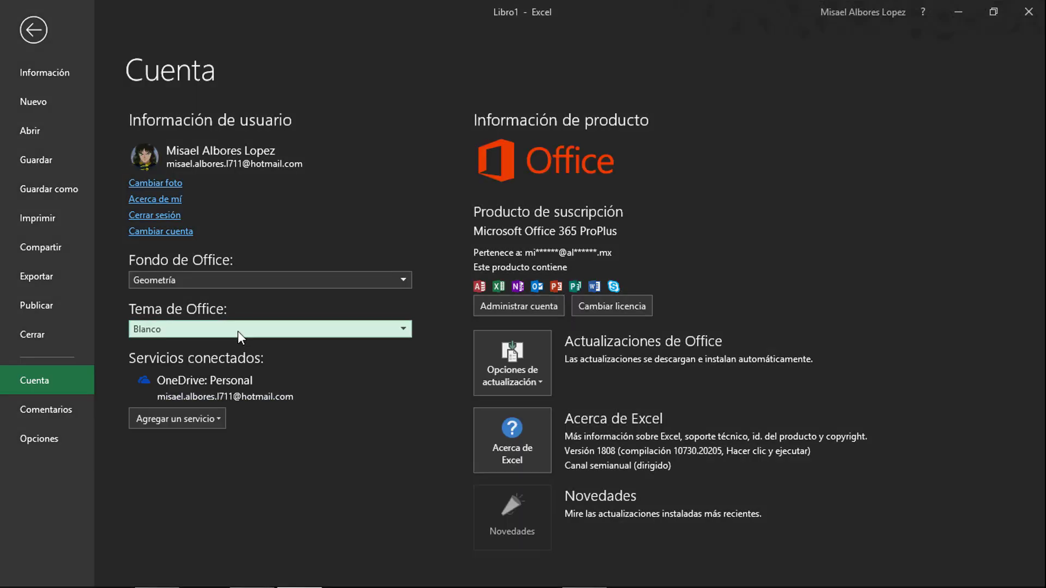
{"action": "left_click", "coordinate": [238, 331]}
{"action": "left_click", "coordinate": [243, 347]}
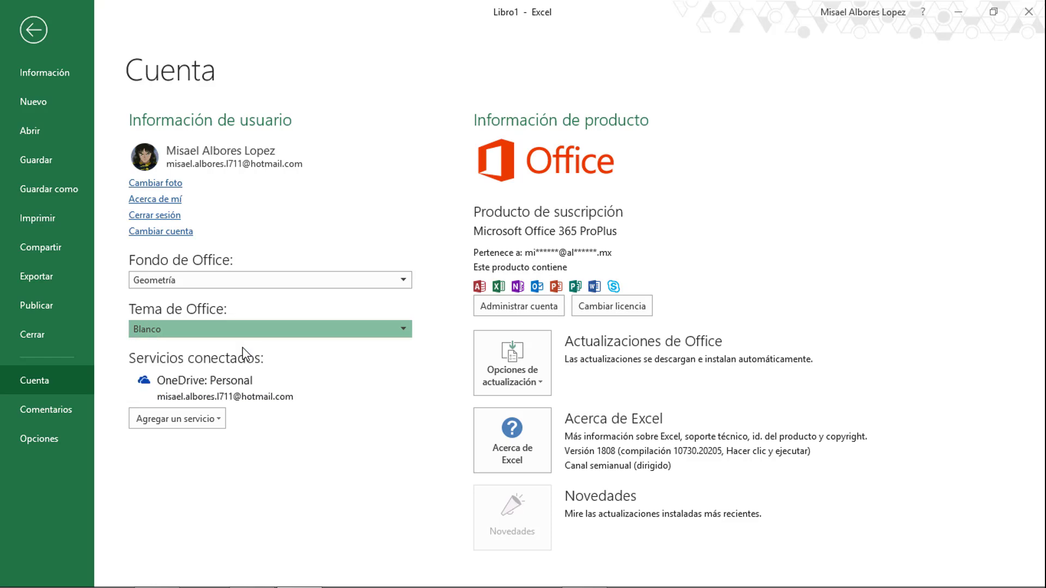
{"action": "left_click", "coordinate": [243, 327]}
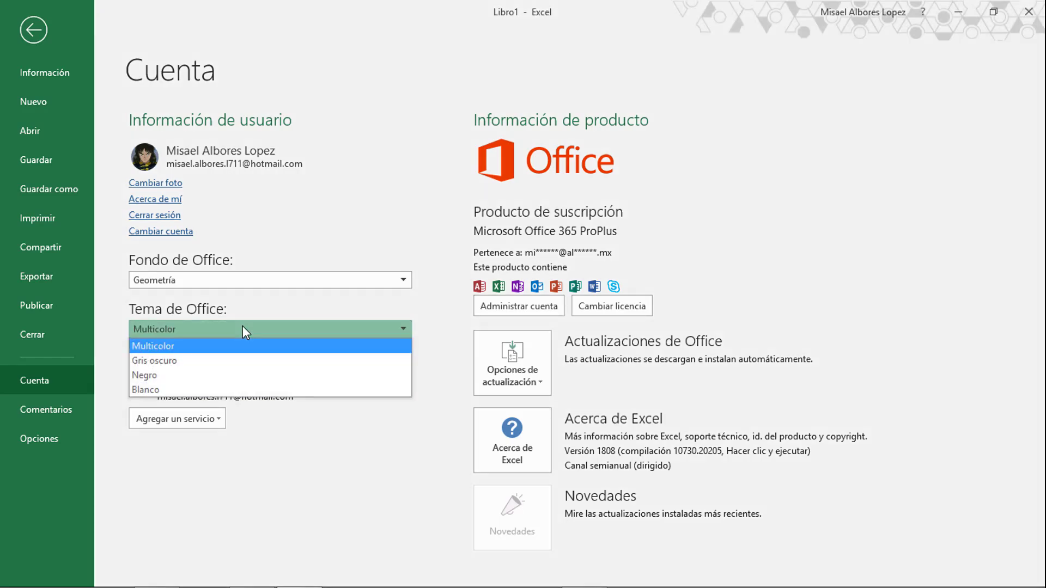
{"action": "left_click", "coordinate": [250, 361]}
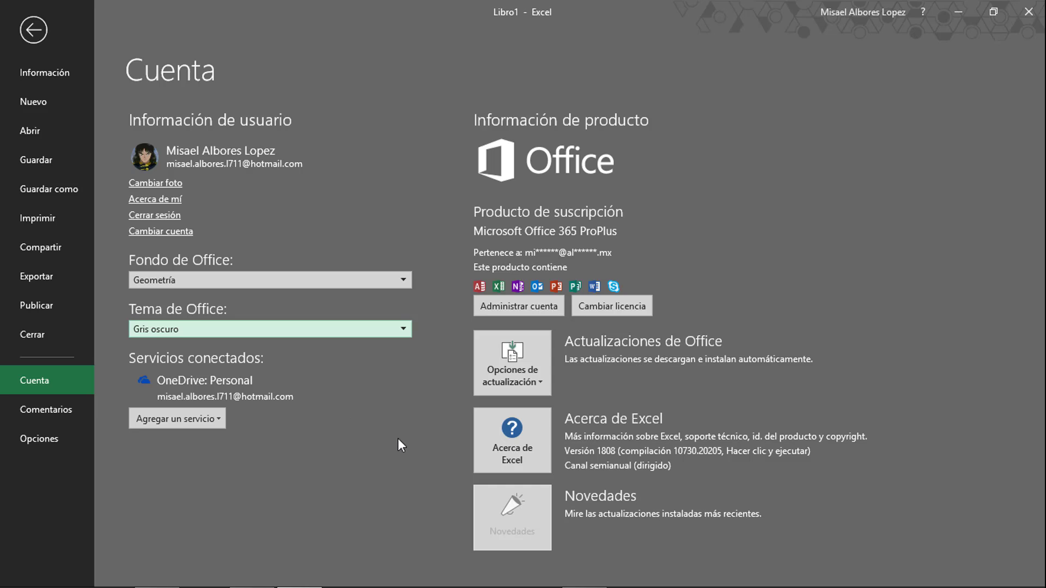
{"action": "left_click", "coordinate": [404, 330]}
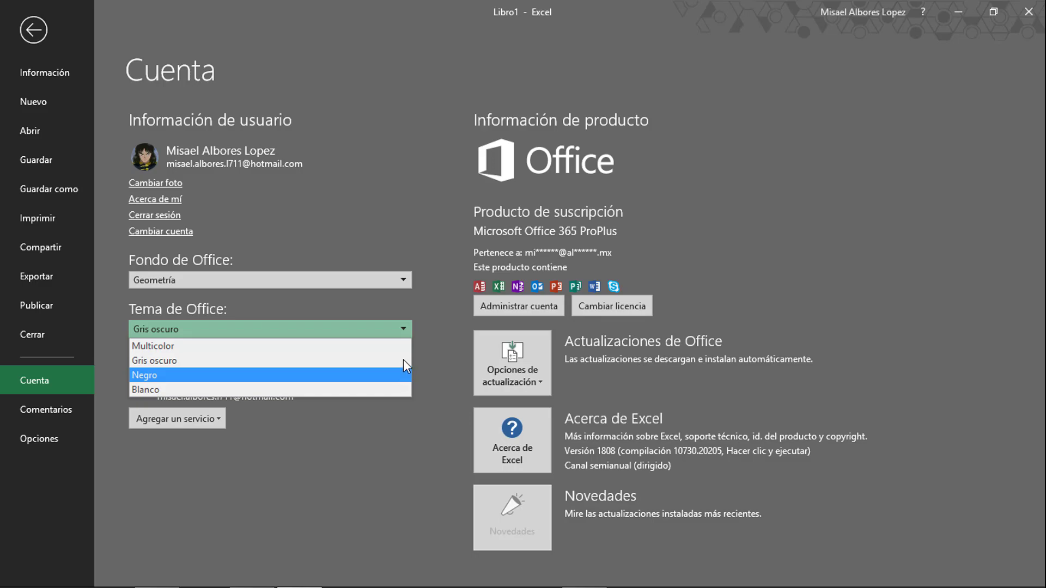
- In Excel Opciones, change the Office theme from Blanco to Multicolor and apply it
{"action": "left_click", "coordinate": [20, 33]}
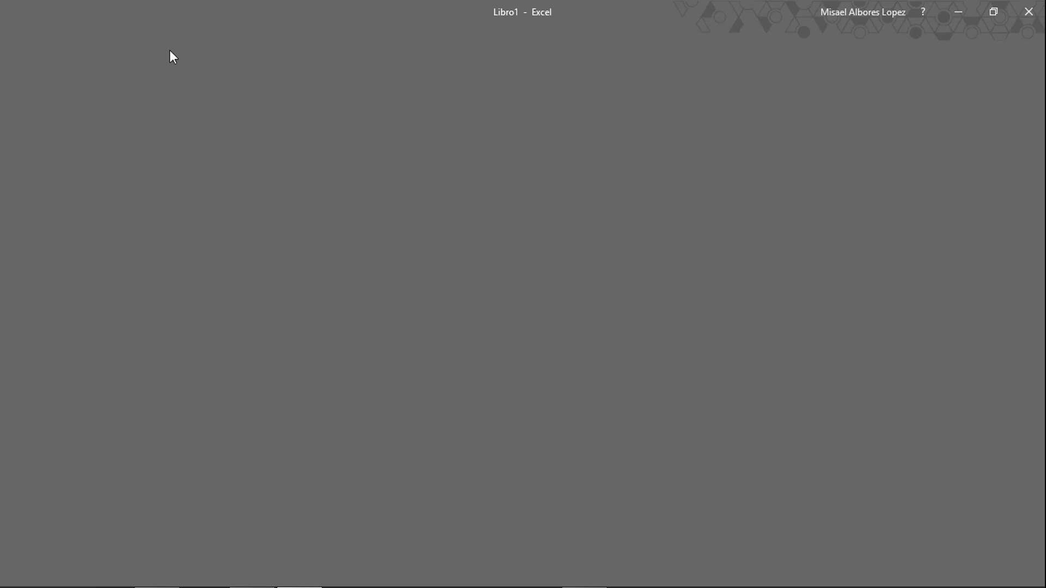
{"action": "left_click", "coordinate": [803, 44]}
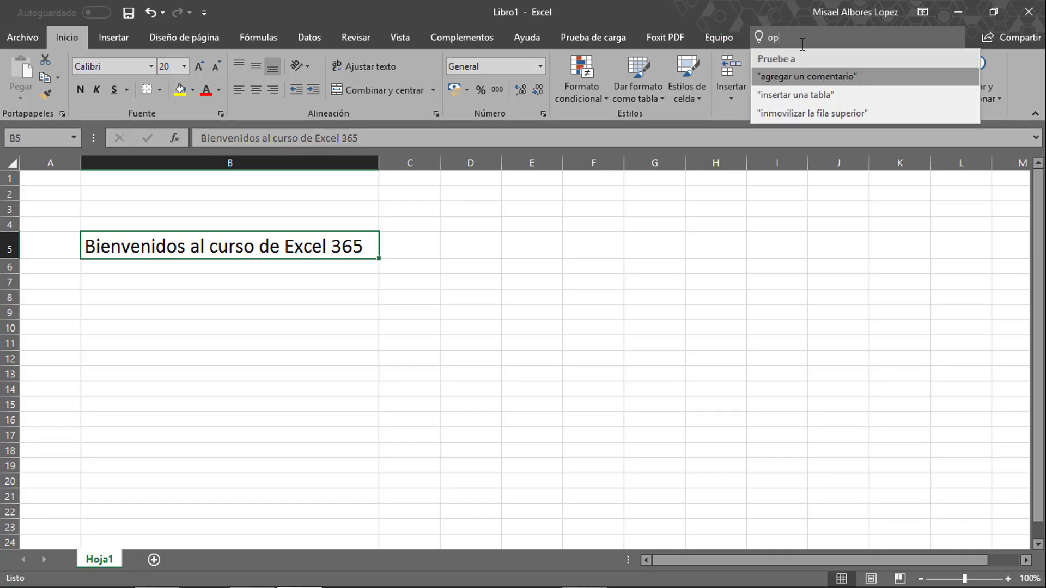
{"action": "type", "text": "opciones"}
{"action": "key", "text": "Escape"}
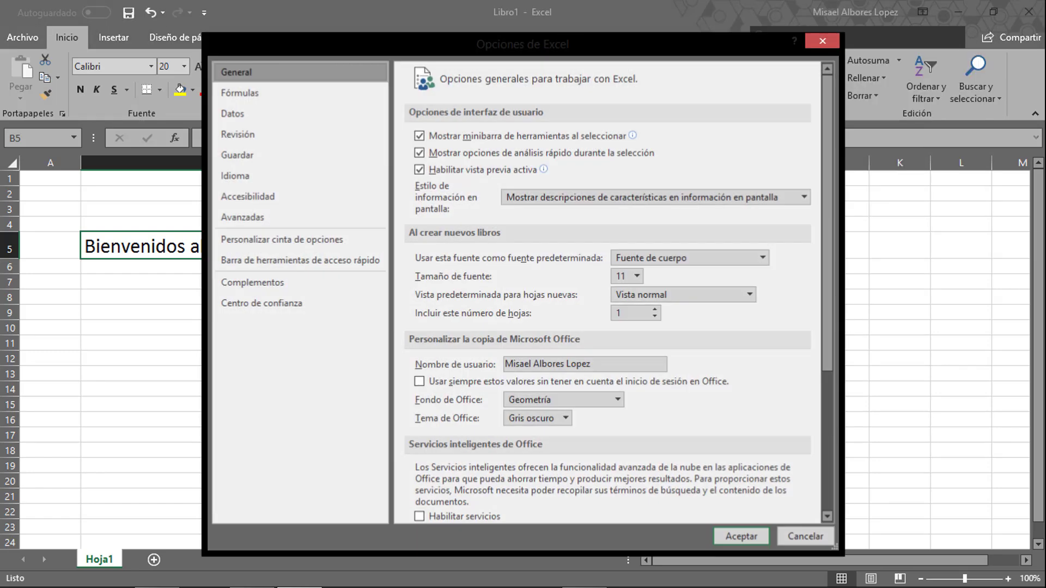
{"action": "left_click", "coordinate": [572, 407]}
{"action": "left_click", "coordinate": [563, 467]}
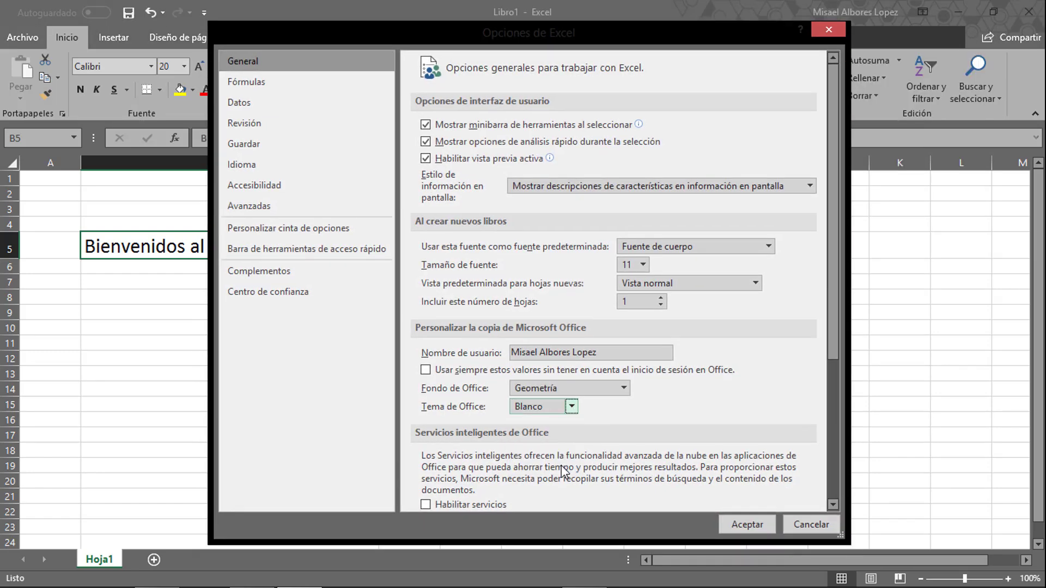
{"action": "left_click", "coordinate": [571, 406]}
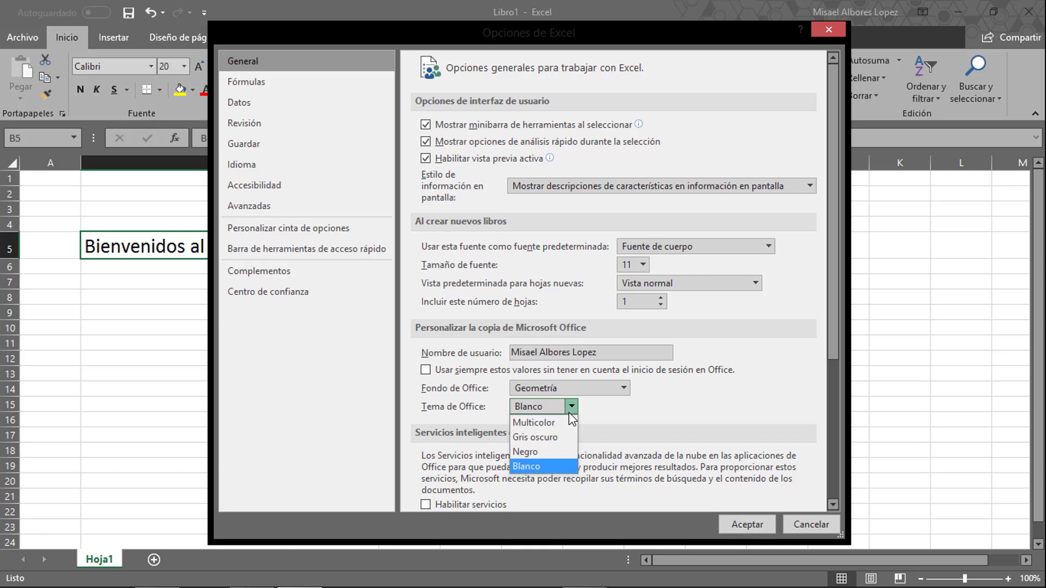
{"action": "left_click", "coordinate": [571, 422]}
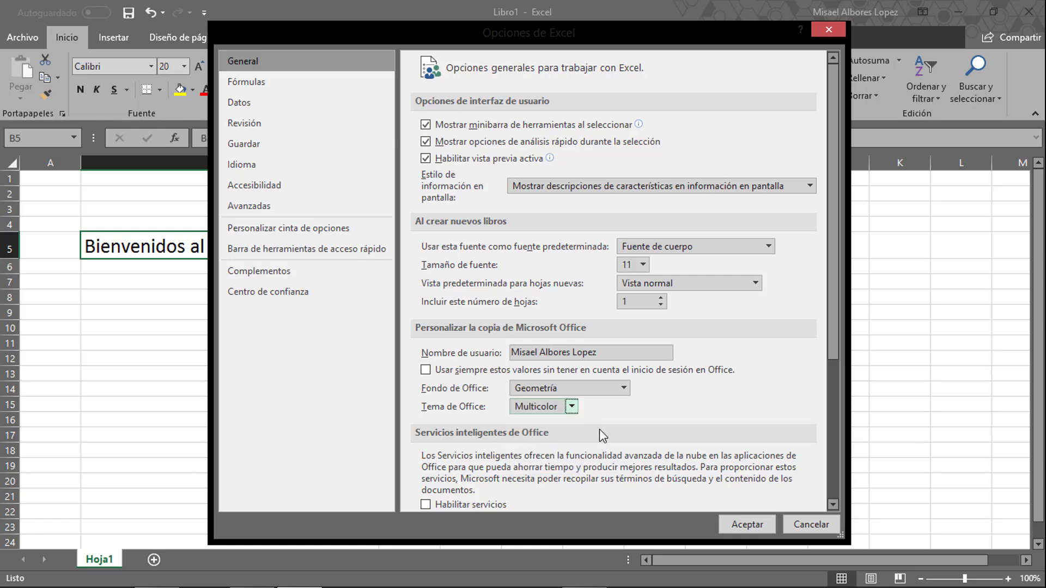
{"action": "left_click", "coordinate": [746, 525]}
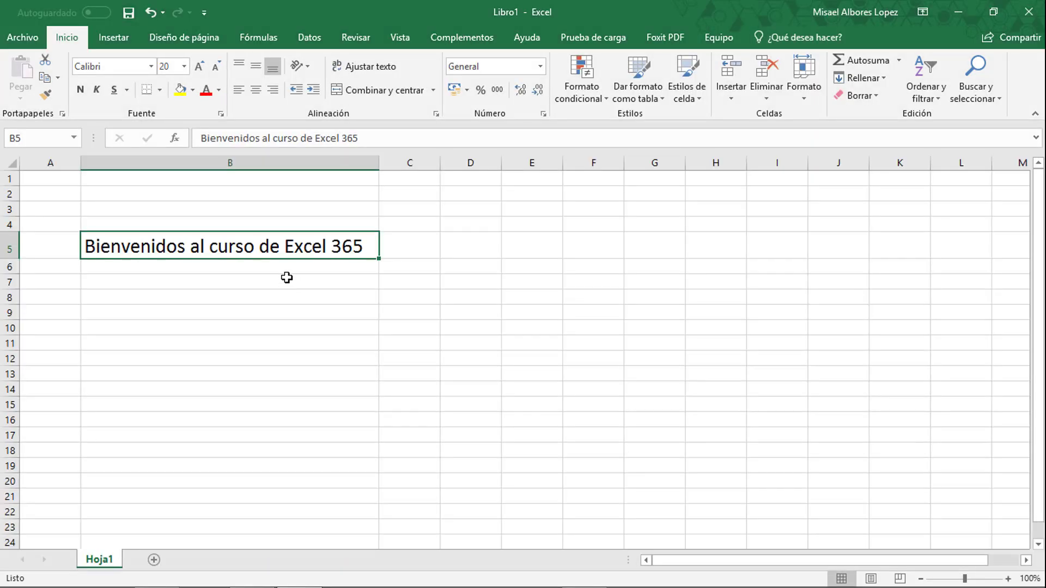
{"action": "left_click", "coordinate": [286, 277]}
- Show the '¿Qué desea hacer?' recent items and suggestions list
{"action": "left_click", "coordinate": [290, 251]}
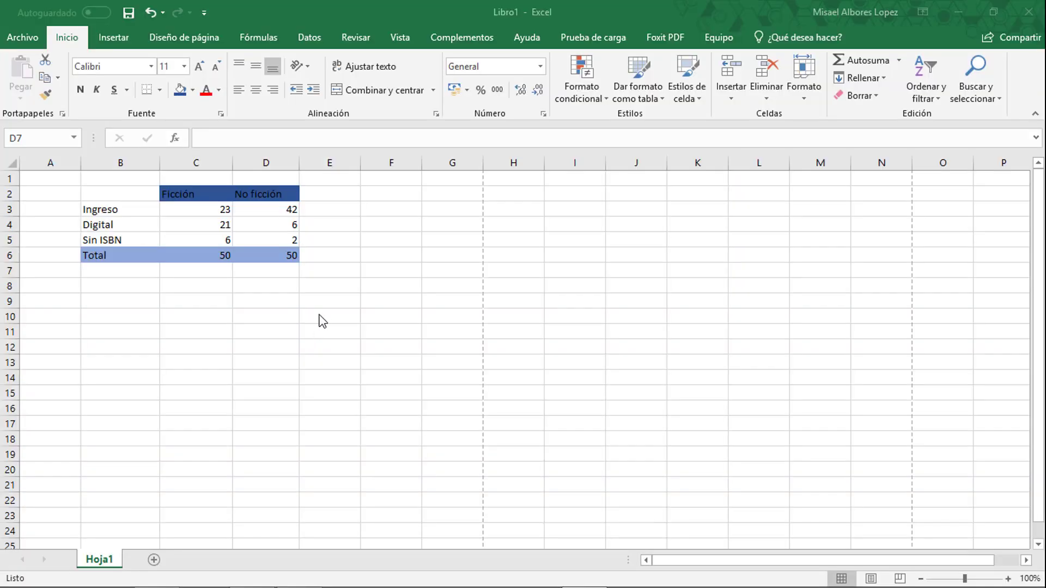
{"action": "left_click", "coordinate": [801, 36]}
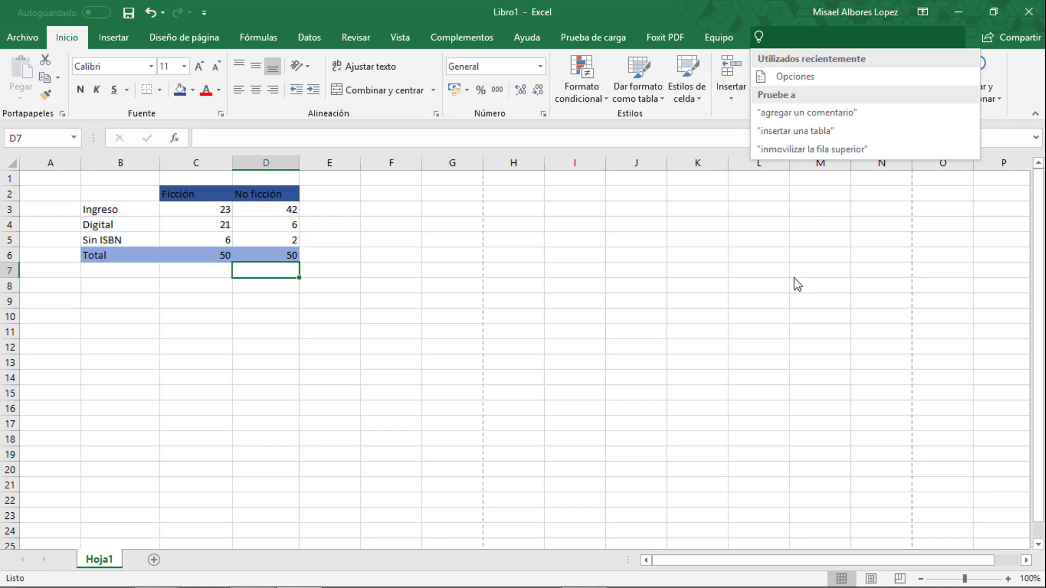
- Dismiss the feature search and select cells F2 and G3
{"action": "key", "text": "Escape"}
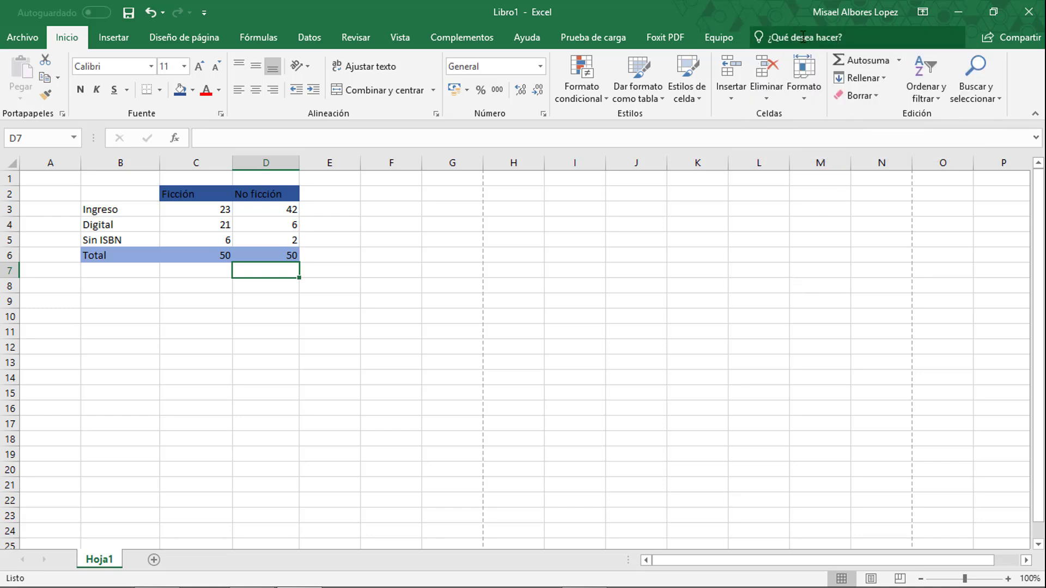
{"action": "left_click", "coordinate": [803, 37]}
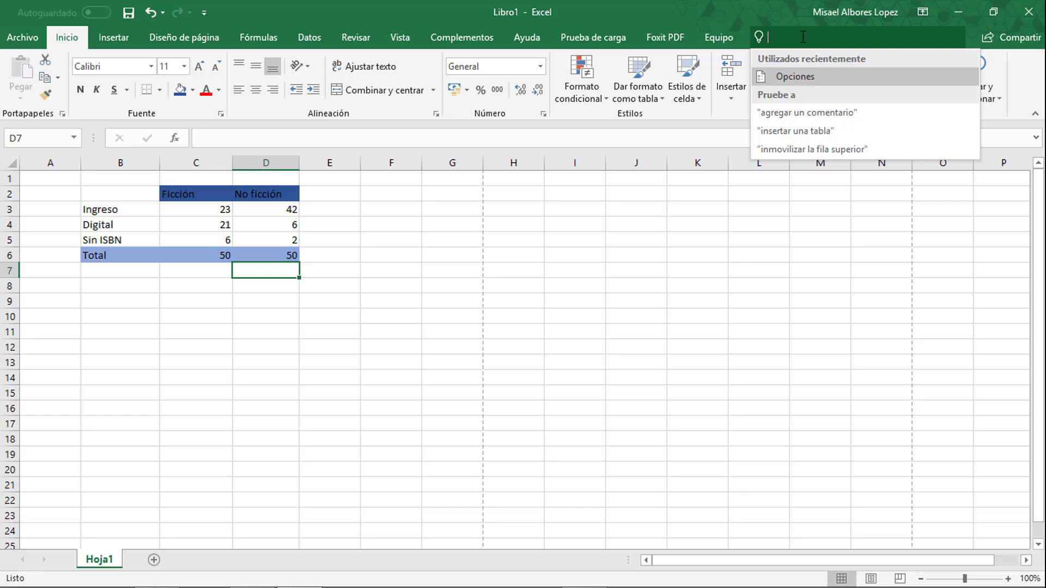
{"action": "key", "text": "Escape"}
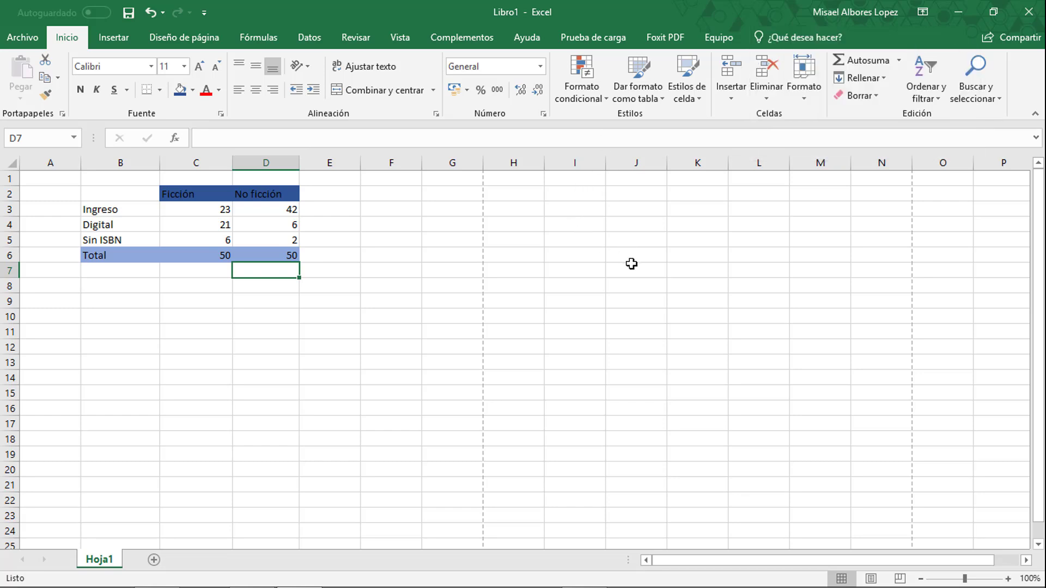
{"action": "left_click", "coordinate": [384, 194]}
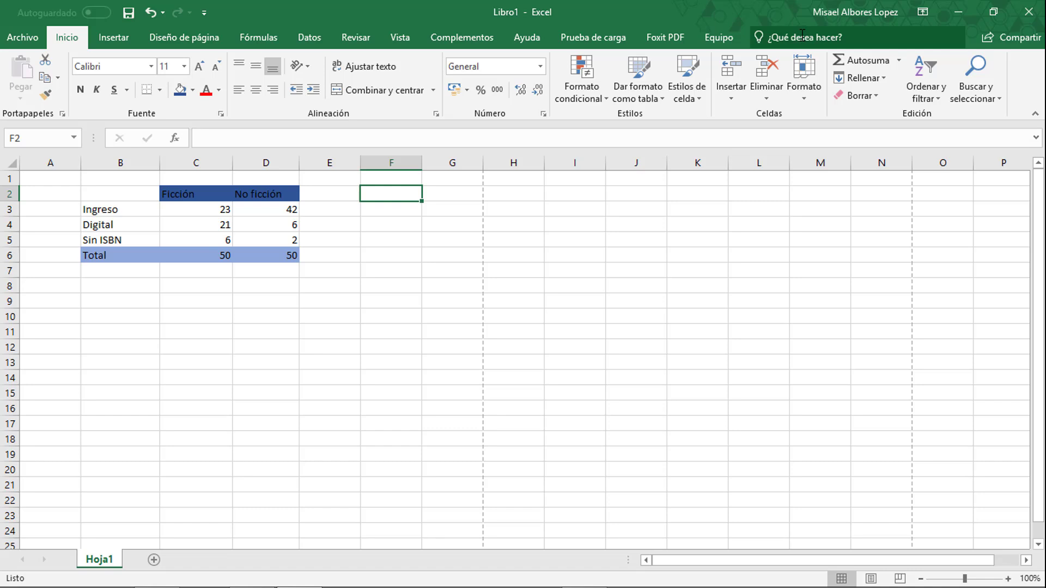
{"action": "key", "text": "alt+q"}
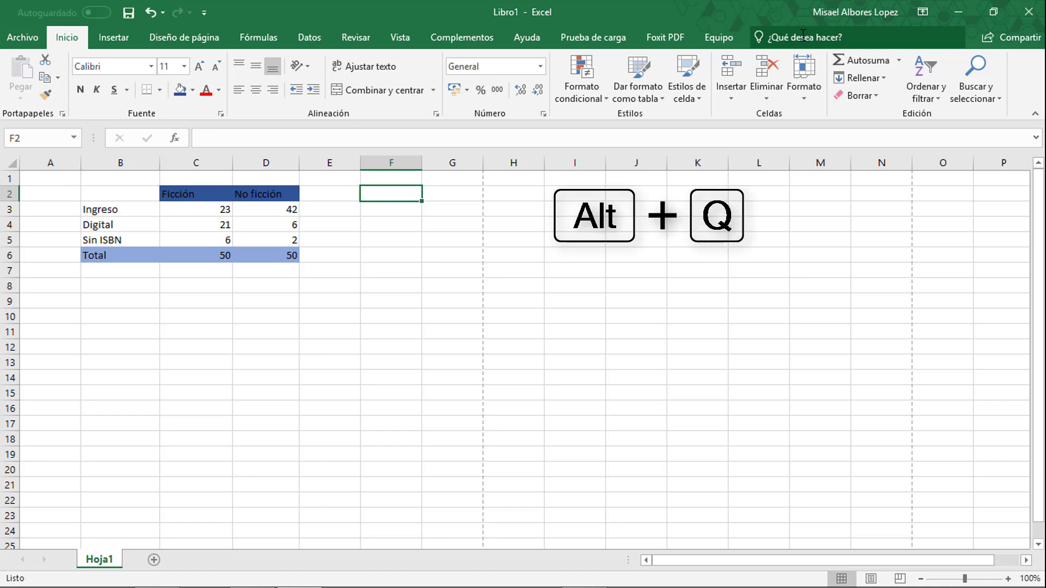
{"action": "left_click", "coordinate": [452, 210]}
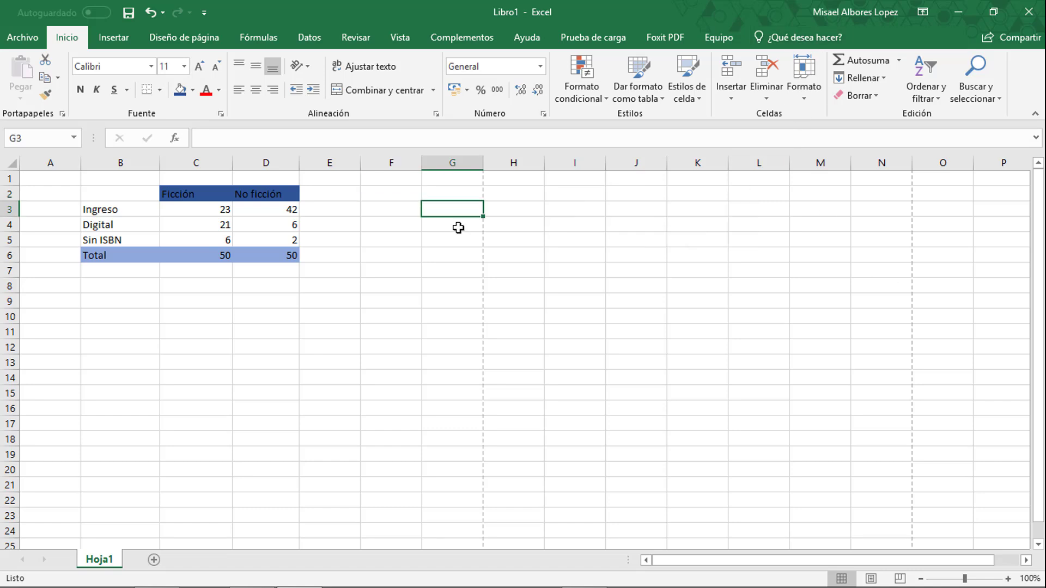
- Search 'diseño' in the Tell Me box and choose Vista Diseño de página
{"action": "left_click", "coordinate": [806, 37]}
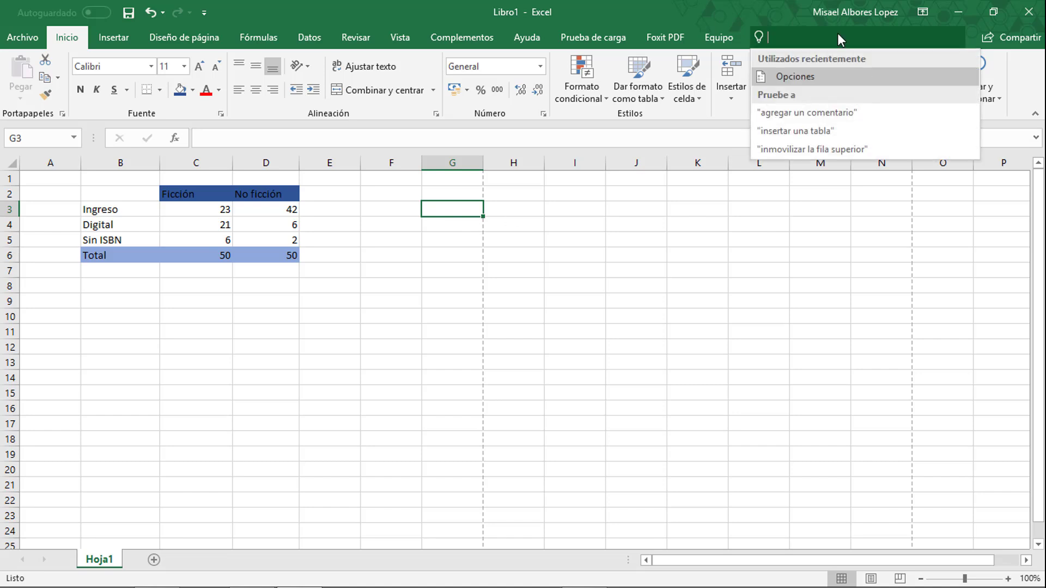
{"action": "type", "text": "dd"}
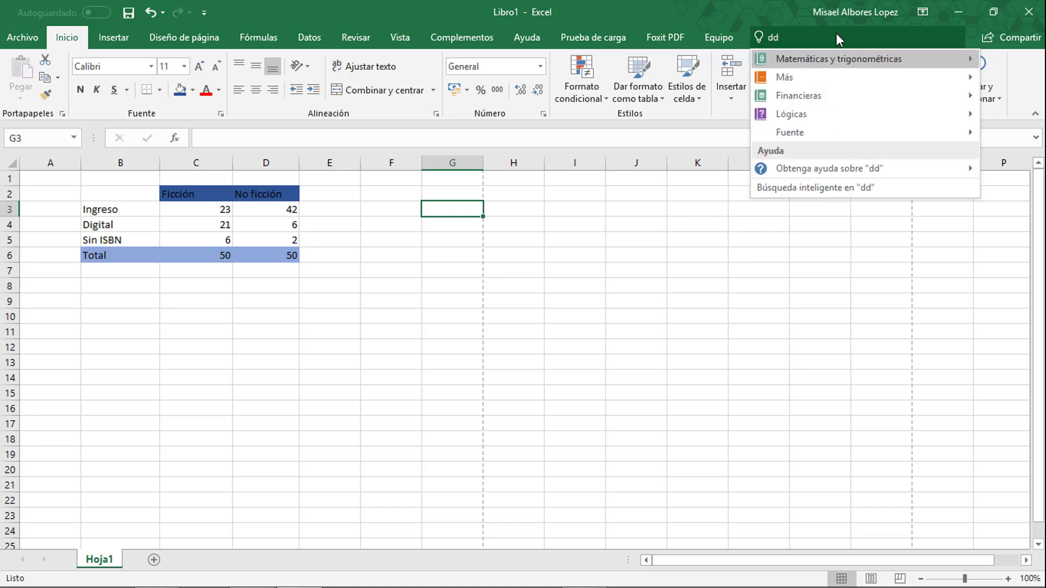
{"action": "key", "text": "BackSpace"}
{"action": "key", "text": "BackSpace"}
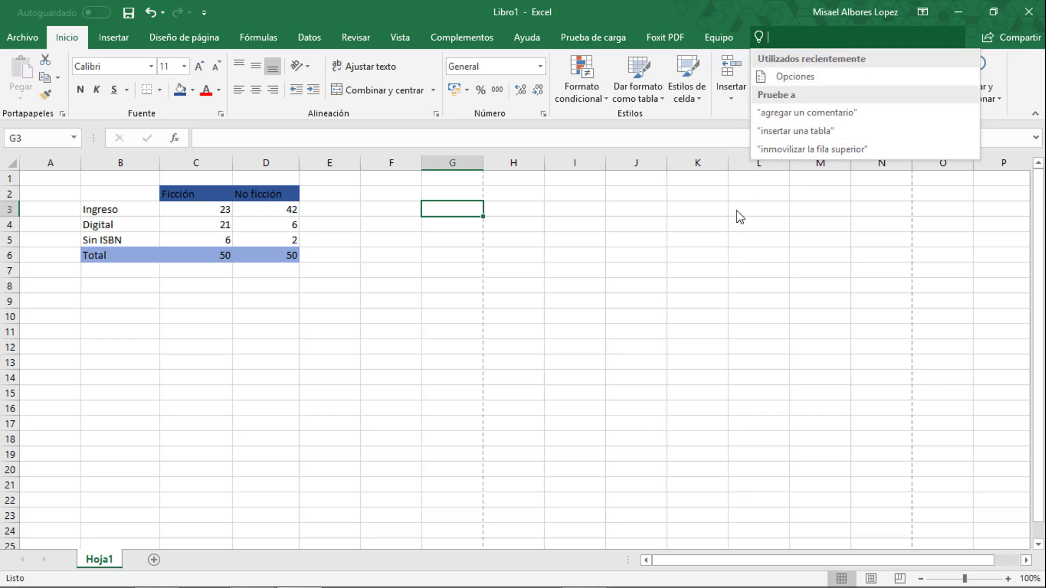
{"action": "key", "text": "Escape"}
{"action": "left_click", "coordinate": [786, 37]}
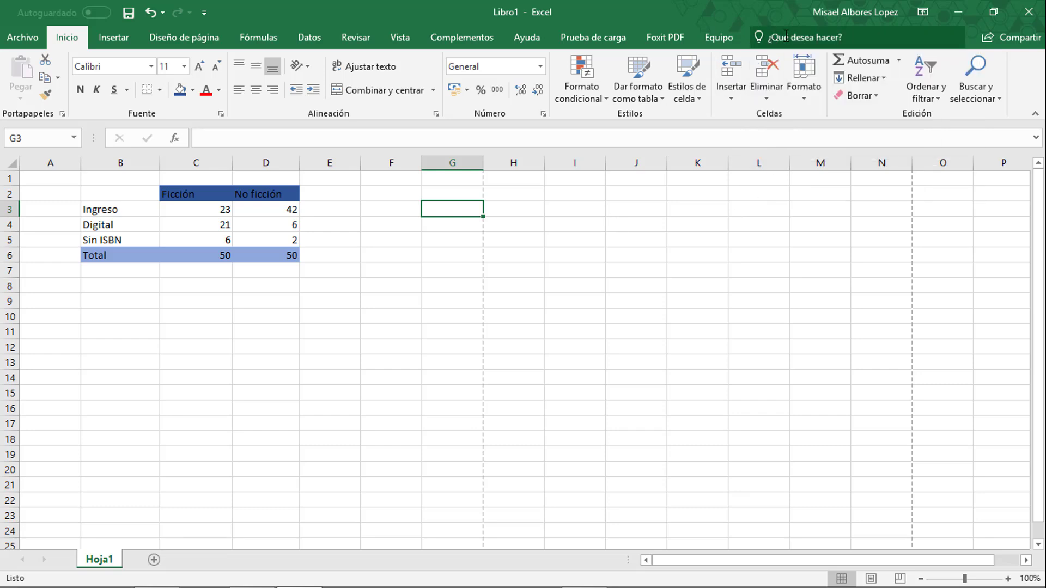
{"action": "type", "text": "vist"}
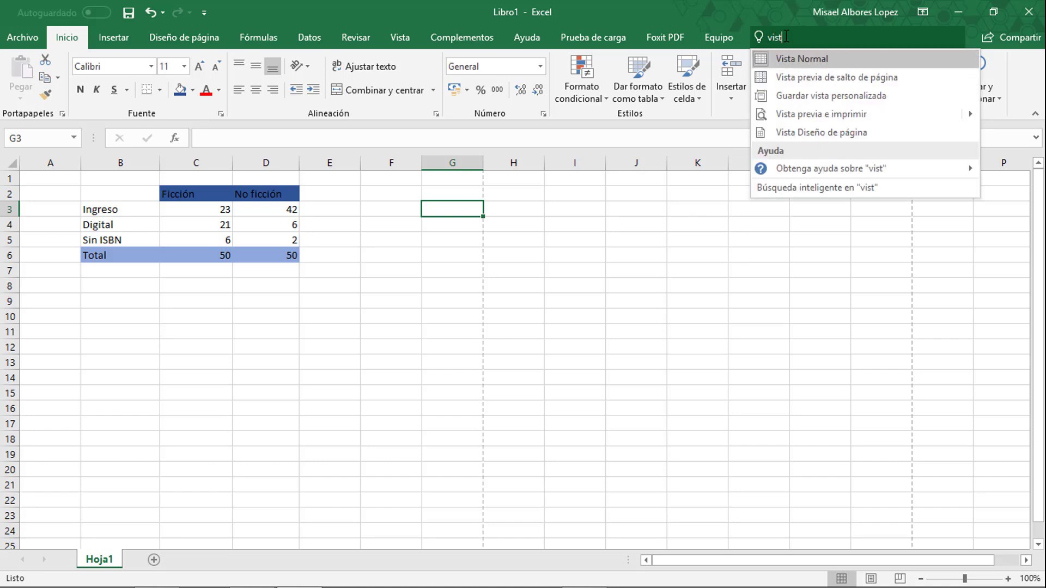
{"action": "type", "text": "a"}
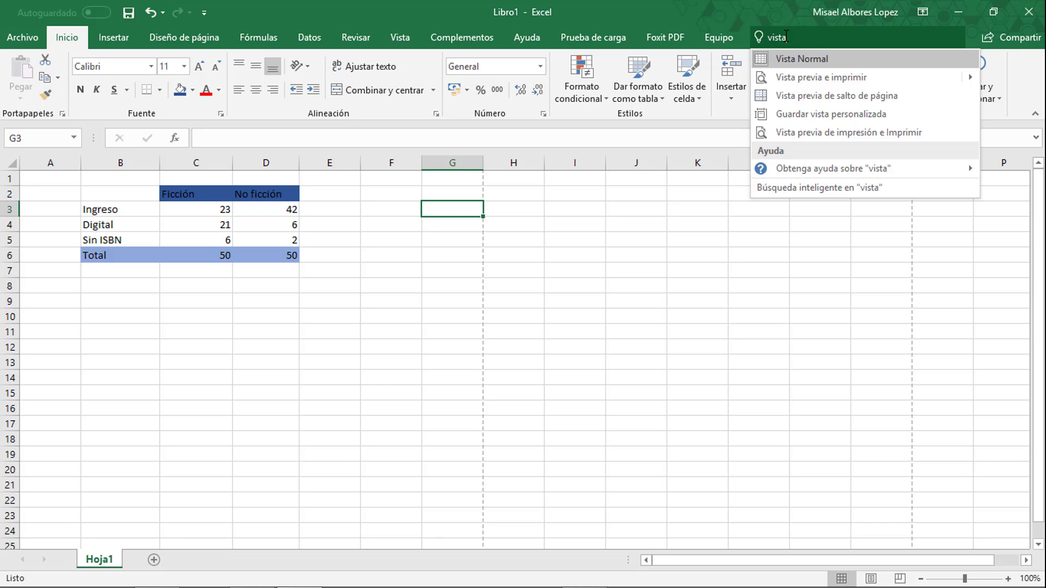
{"action": "key", "text": "BackSpace"}
{"action": "key", "text": "BackSpace"}
{"action": "key", "text": "BackSpace"}
{"action": "key", "text": "BackSpace"}
{"action": "key", "text": "BackSpace"}
{"action": "type", "text": "dis"}
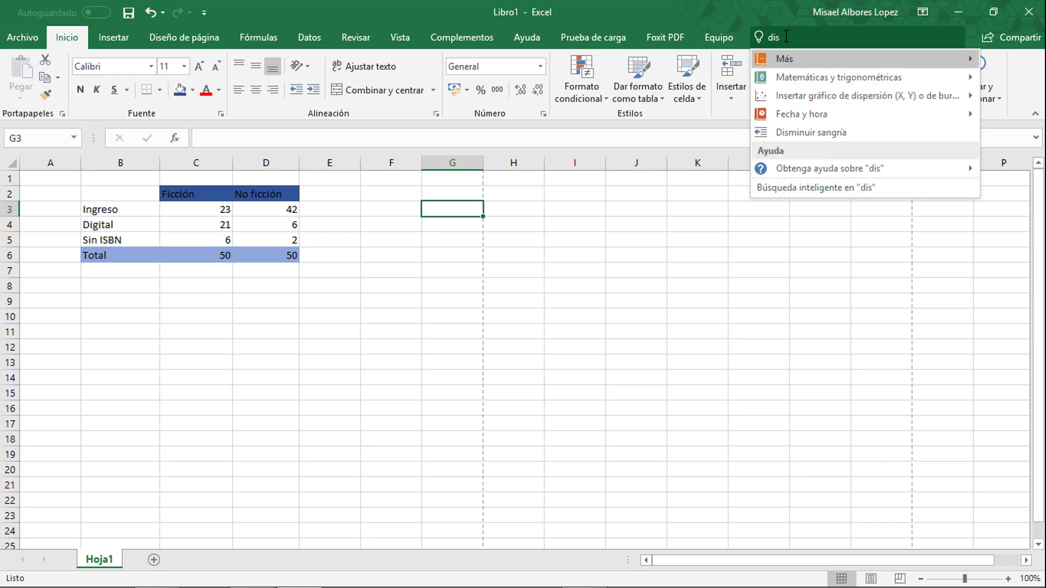
{"action": "type", "text": "eño"}
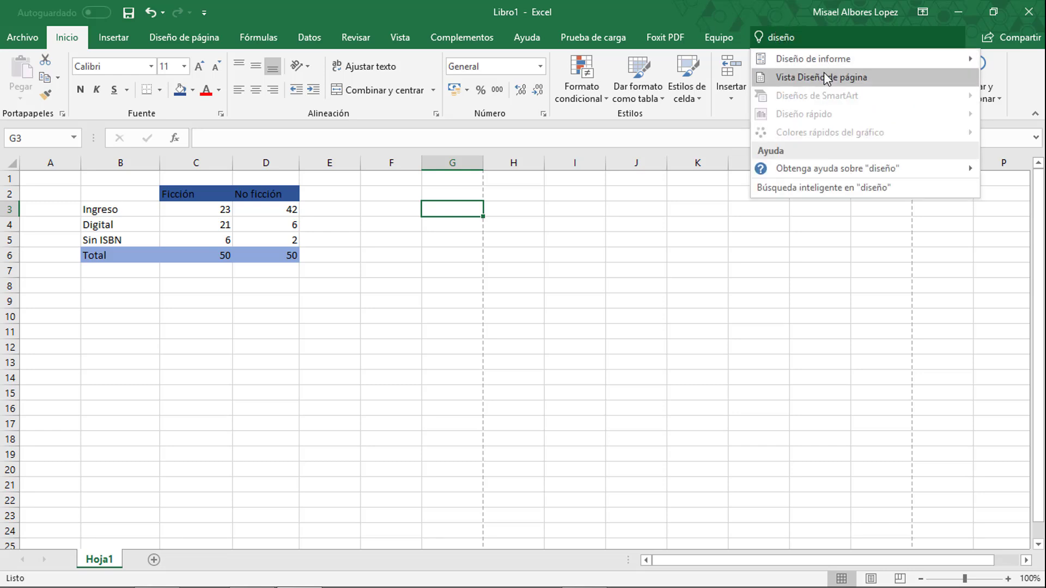
{"action": "left_click", "coordinate": [826, 79]}
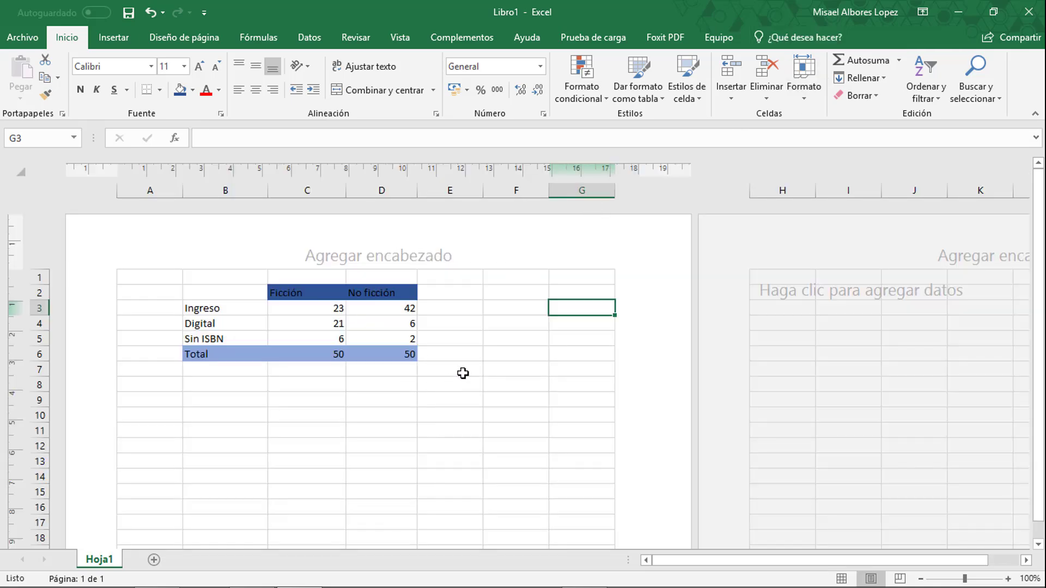
- Switch the sheet to Normal view and back to Diseño de página, then show Inicio
{"action": "left_click", "coordinate": [400, 39]}
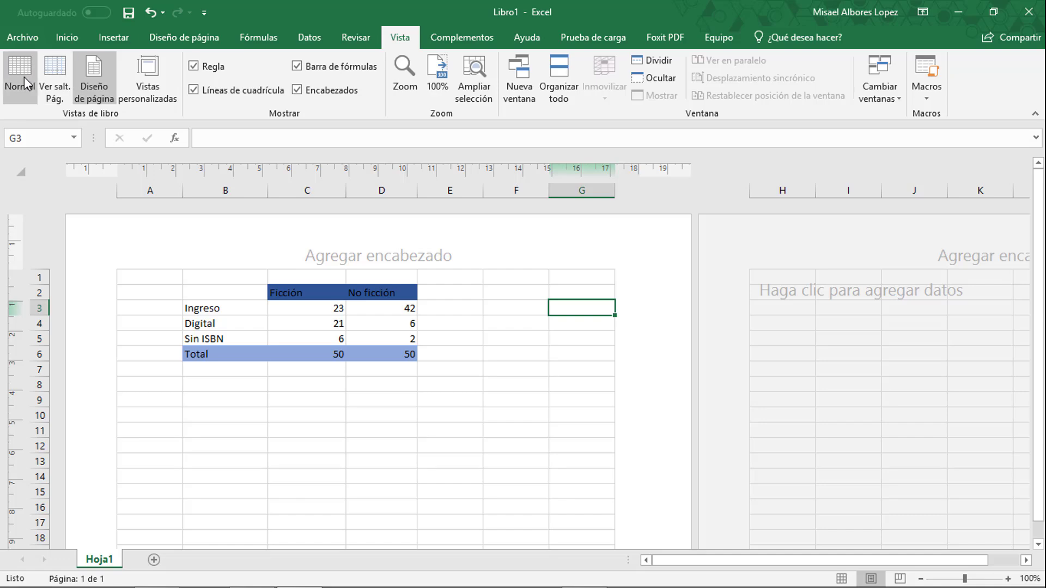
{"action": "left_click", "coordinate": [24, 77]}
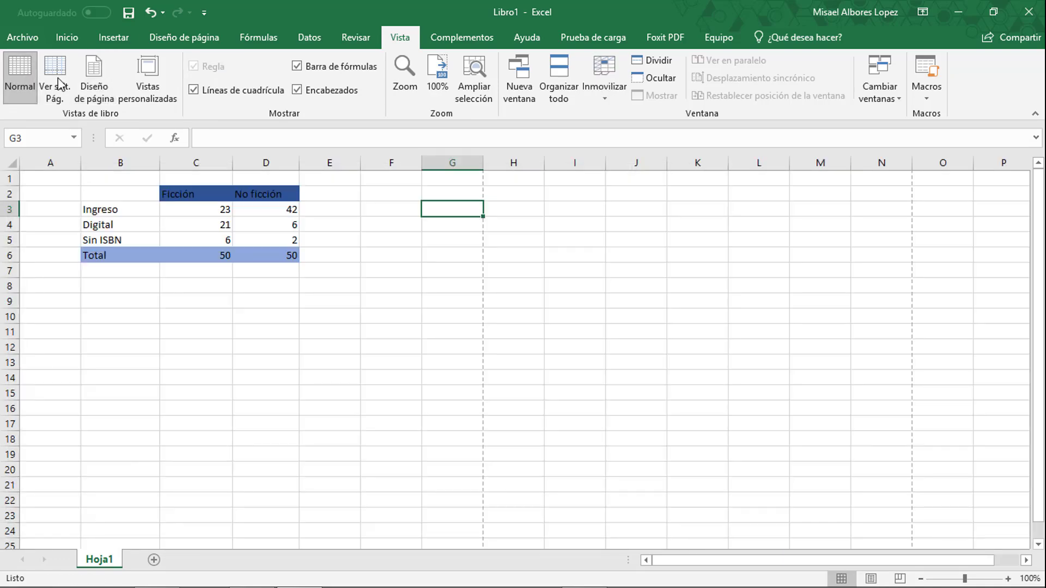
{"action": "left_click", "coordinate": [73, 79]}
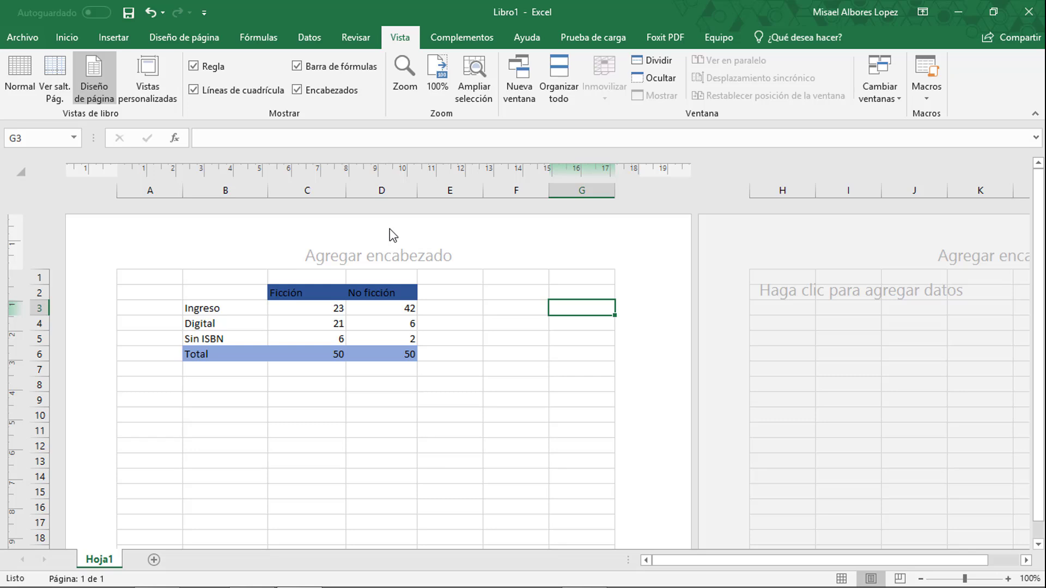
{"action": "left_click", "coordinate": [67, 37]}
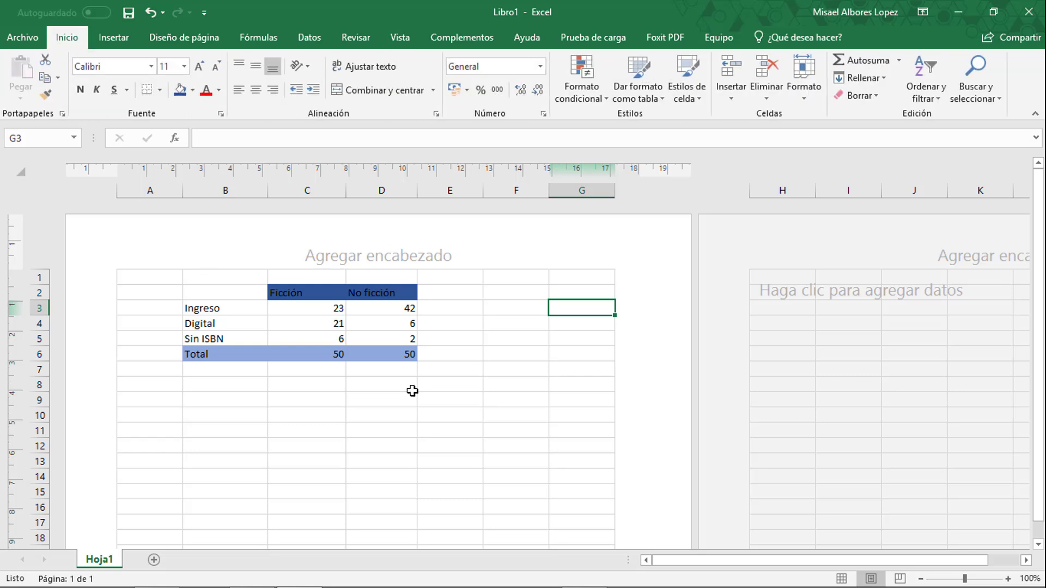
{"action": "left_click", "coordinate": [464, 412]}
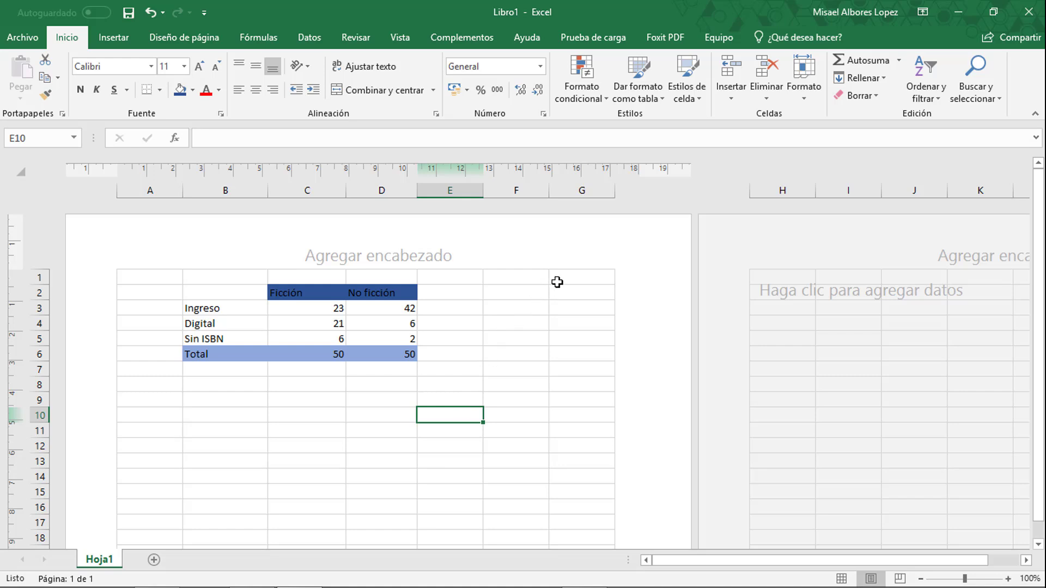
{"action": "left_click", "coordinate": [813, 37]}
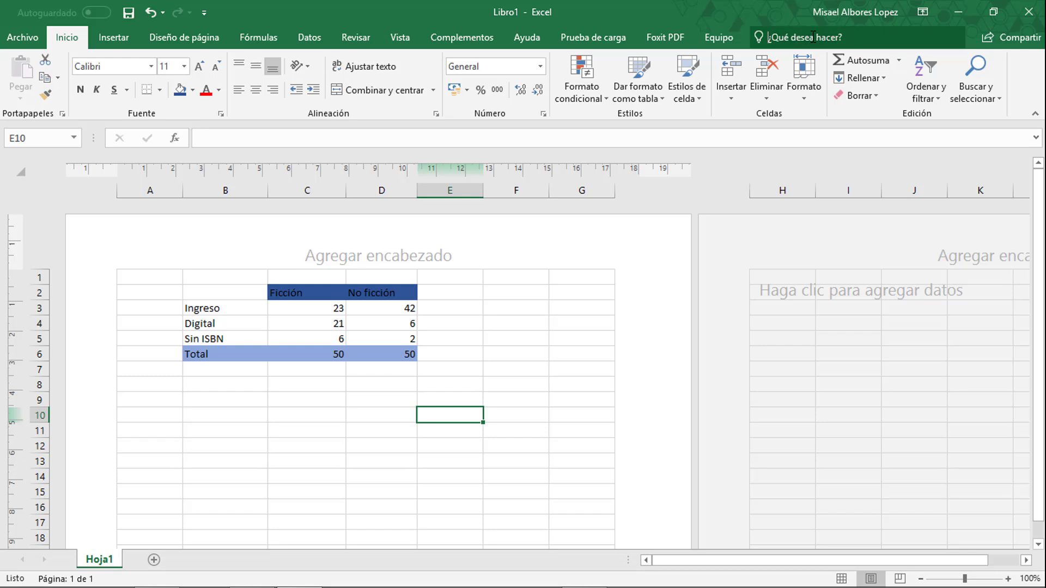
{"action": "type", "text": "fuent"}
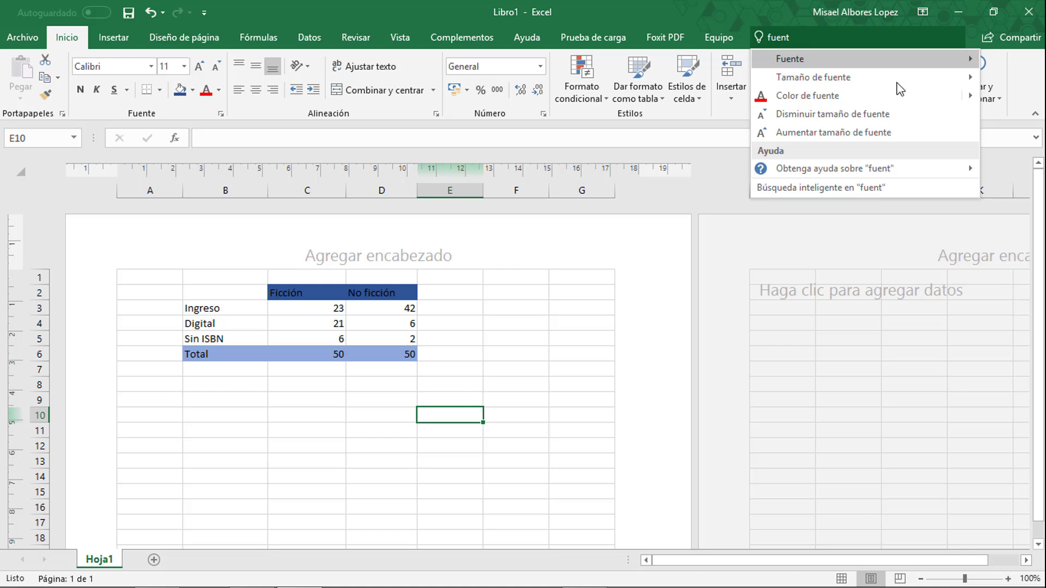
{"action": "mouse_move", "coordinate": [858, 59]}
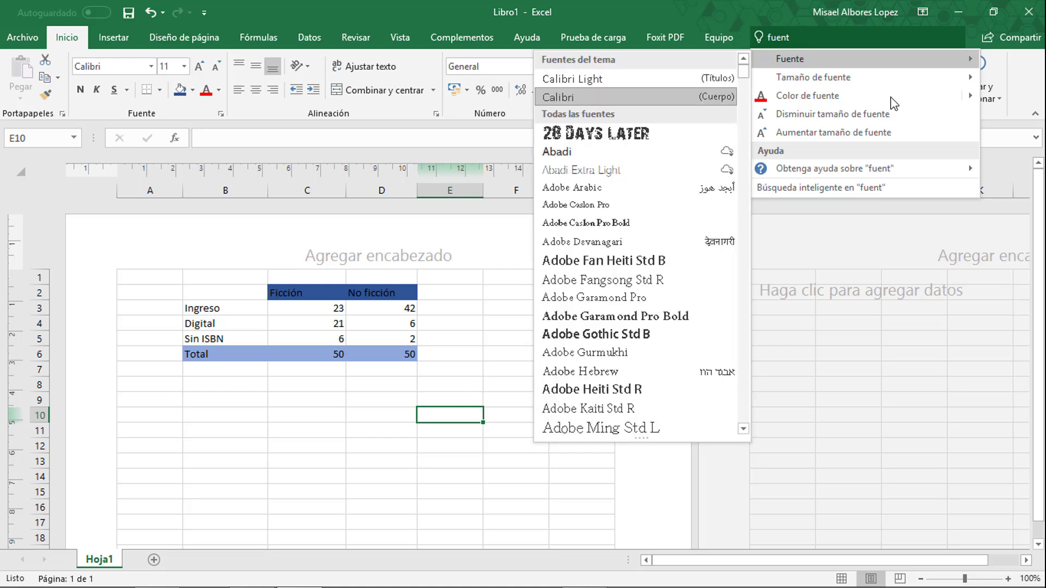
{"action": "left_click", "coordinate": [502, 324]}
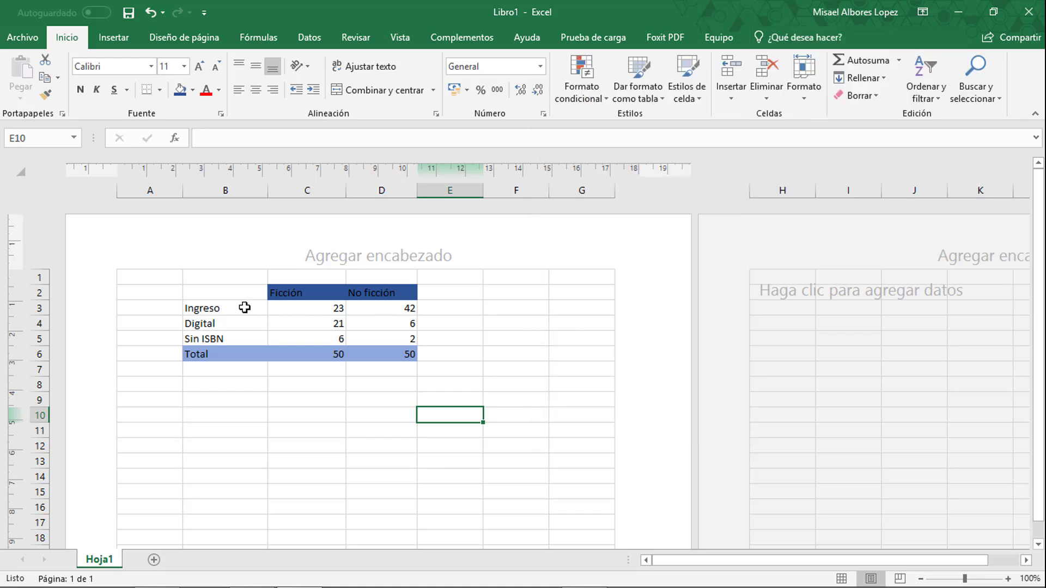
- Chart B3:D6 as a 3D stacked column chart via 'insertar gr', placed below the table
{"action": "left_click_drag", "start_coordinate": [230, 308], "coordinate": [388, 347]}
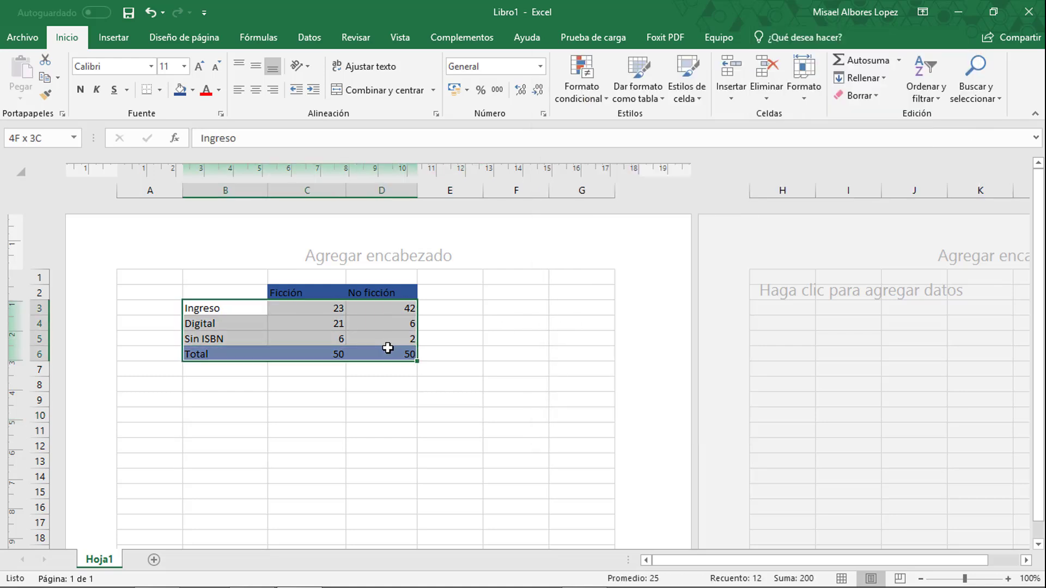
{"action": "key", "text": "alt+q"}
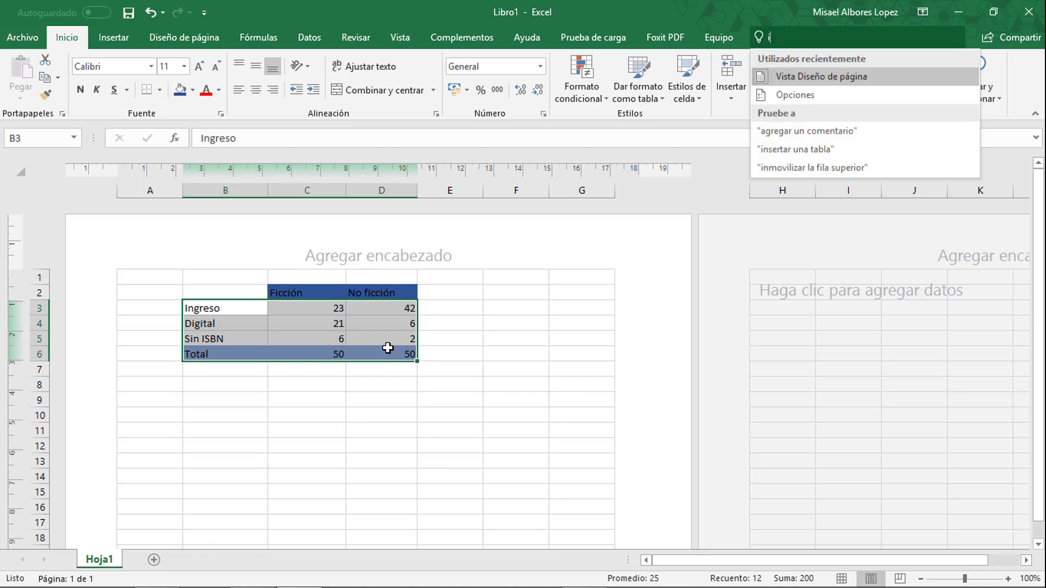
{"action": "type", "text": "inisert"}
{"action": "key", "text": "BackSpace"}
{"action": "key", "text": "BackSpace"}
{"action": "key", "text": "BackSpace"}
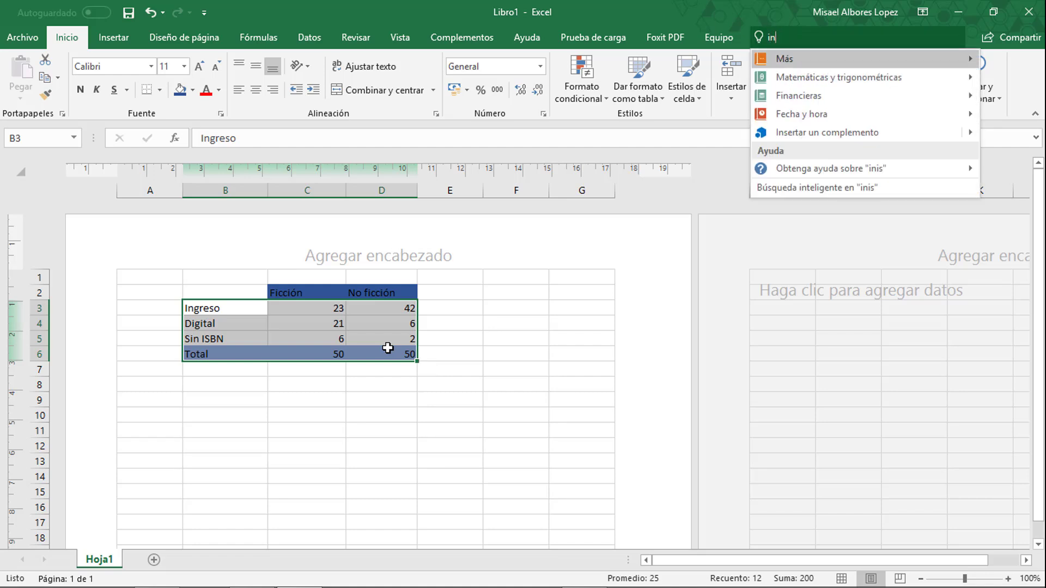
{"action": "type", "text": "ert"}
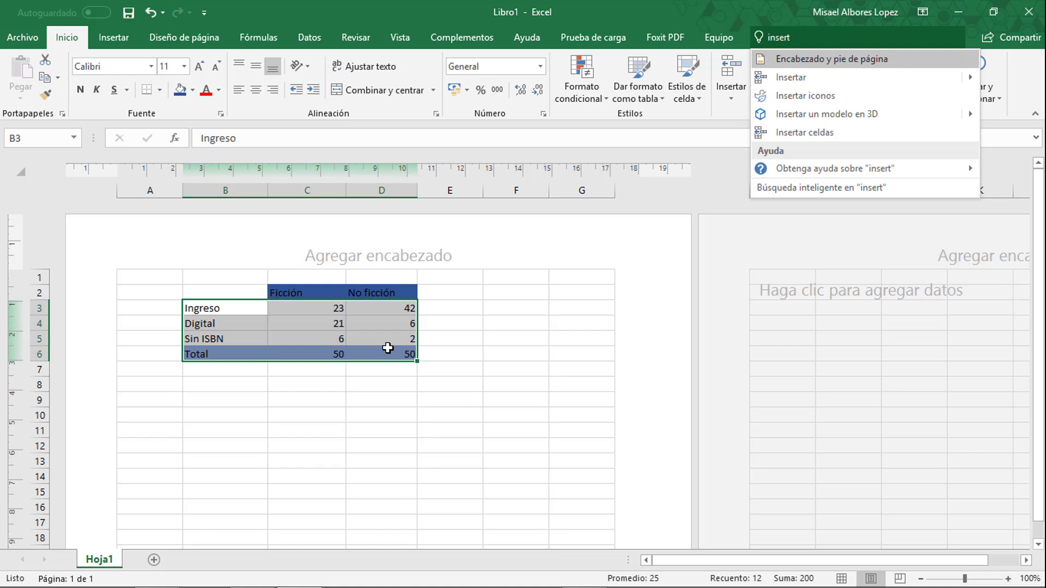
{"action": "type", "text": "ar "}
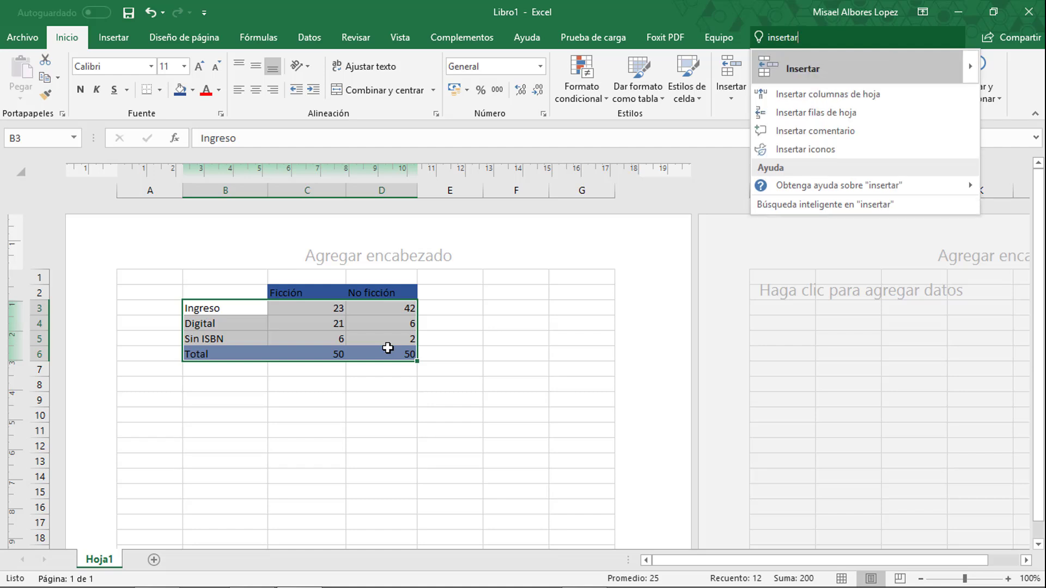
{"action": "type", "text": "gra"}
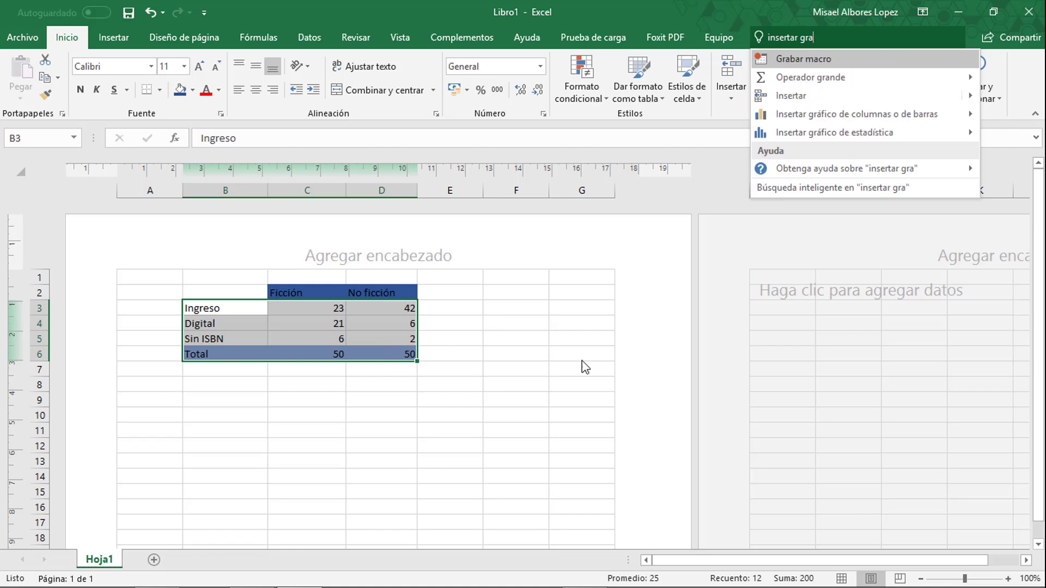
{"action": "mouse_move", "coordinate": [857, 115]}
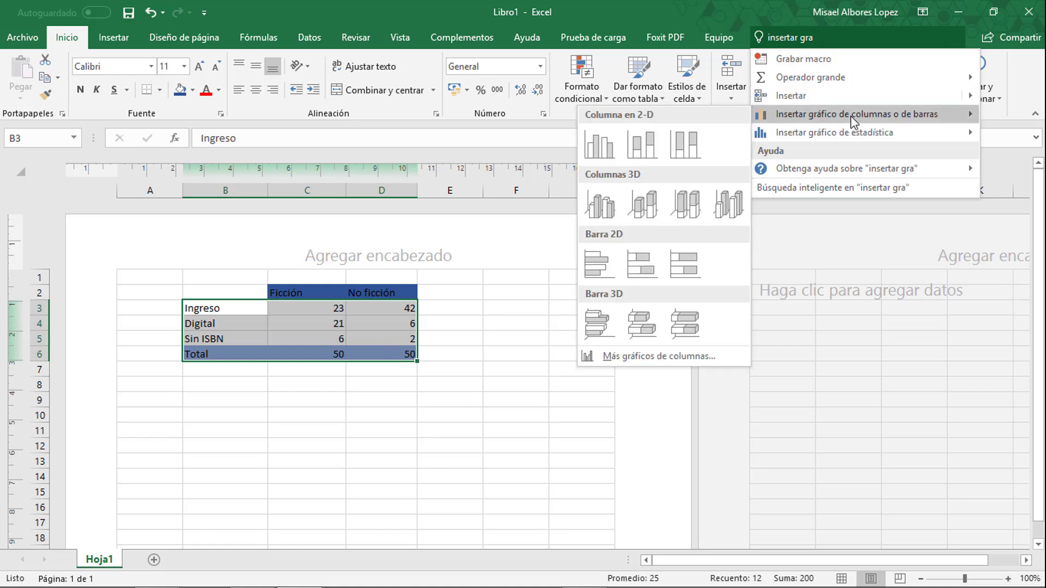
{"action": "left_click", "coordinate": [653, 218]}
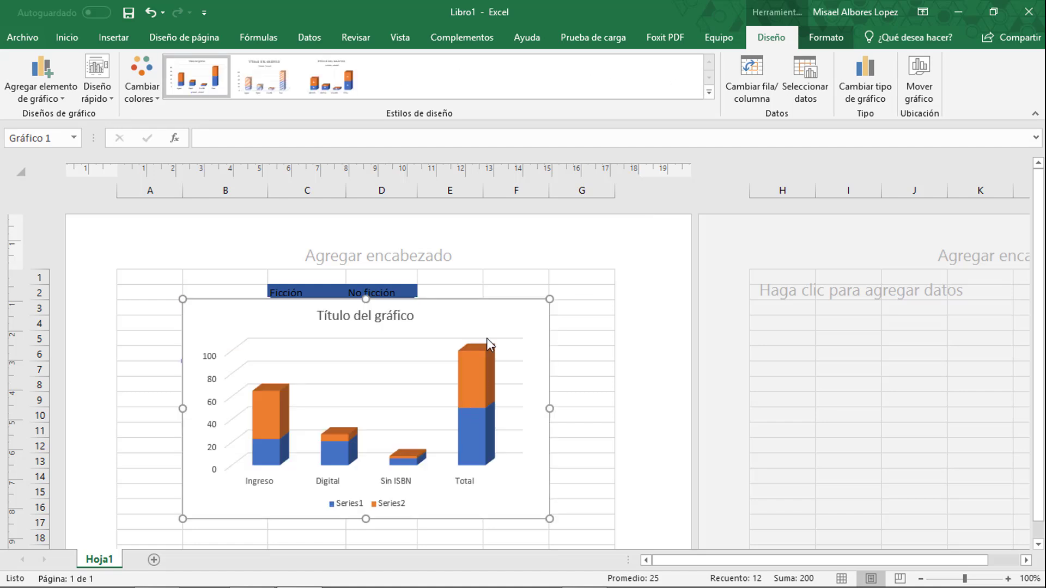
{"action": "left_click_drag", "start_coordinate": [487, 345], "coordinate": [494, 400]}
- Search 'compartir', open its help articles in Ayuda, and close Búsqueda inteligente
{"action": "scroll", "coordinate": [494, 400], "scroll_direction": "down", "scroll_amount": 2}
{"action": "left_click", "coordinate": [892, 39]}
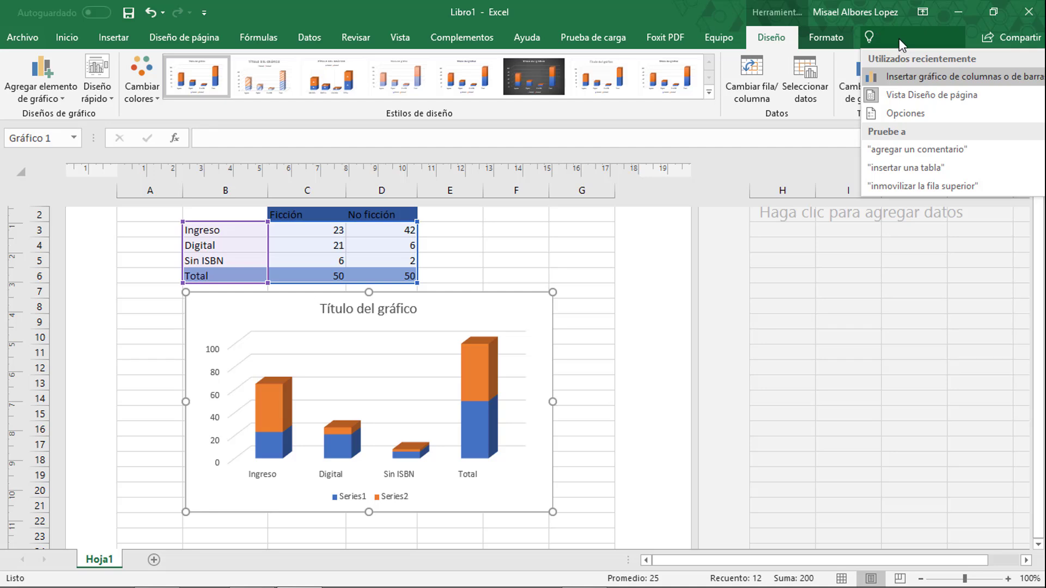
{"action": "type", "text": "comparti"}
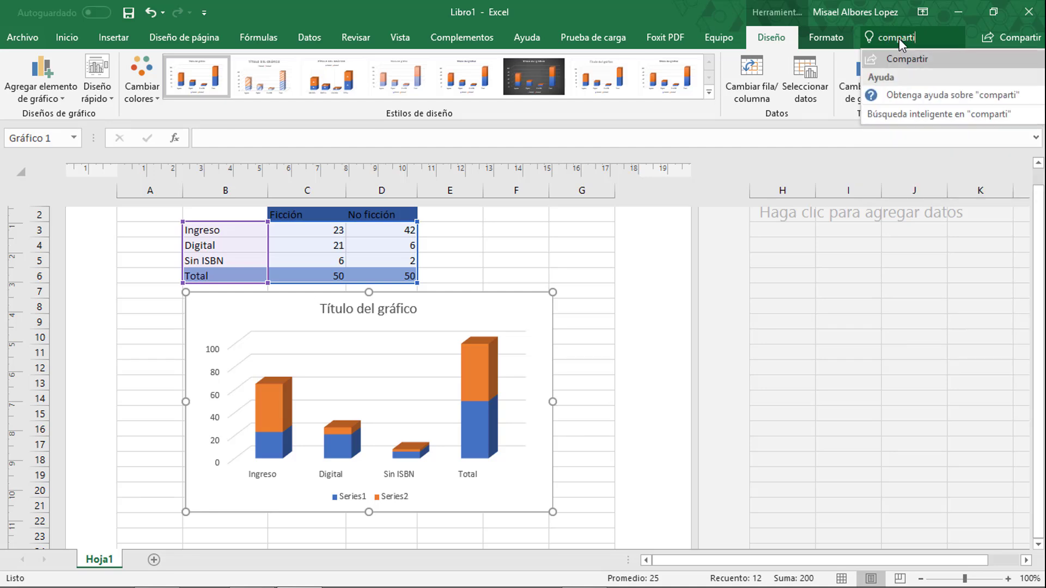
{"action": "type", "text": "r"}
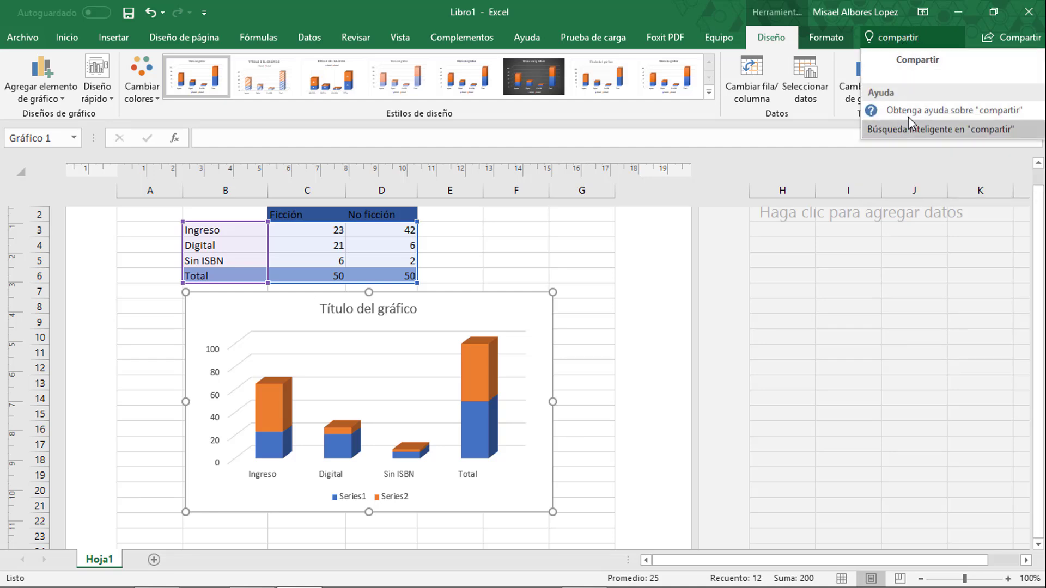
{"action": "mouse_move", "coordinate": [948, 109]}
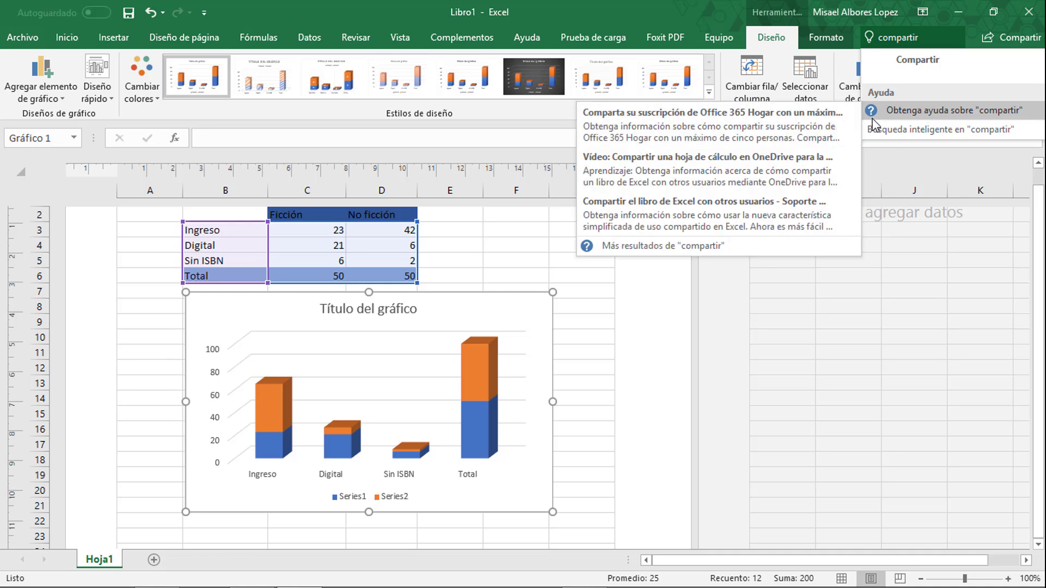
{"action": "left_click", "coordinate": [903, 131]}
{"action": "type", "text": "r"}
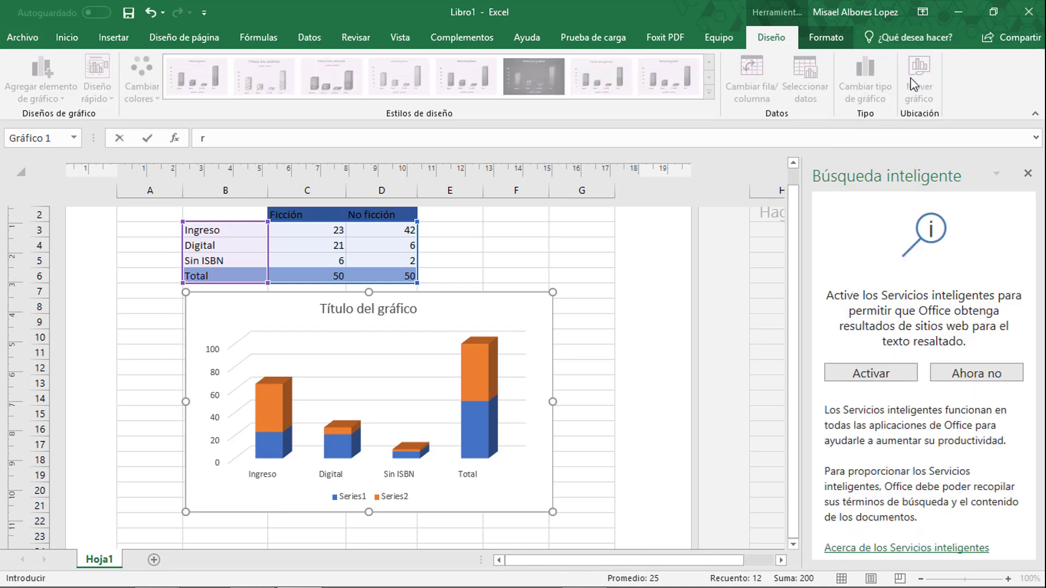
{"action": "left_click", "coordinate": [904, 37]}
{"action": "type", "text": "compartir"}
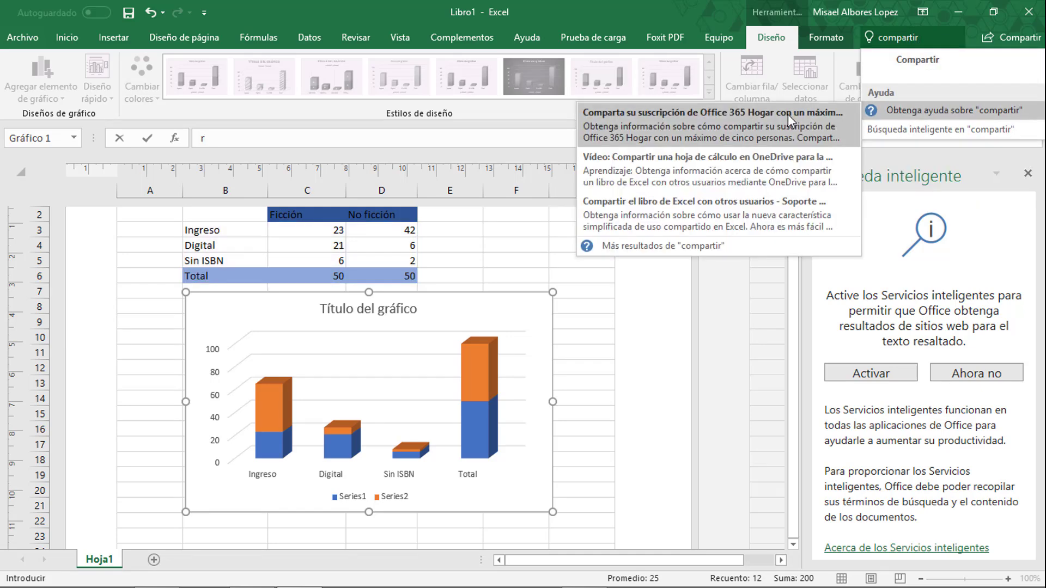
{"action": "left_click", "coordinate": [785, 159]}
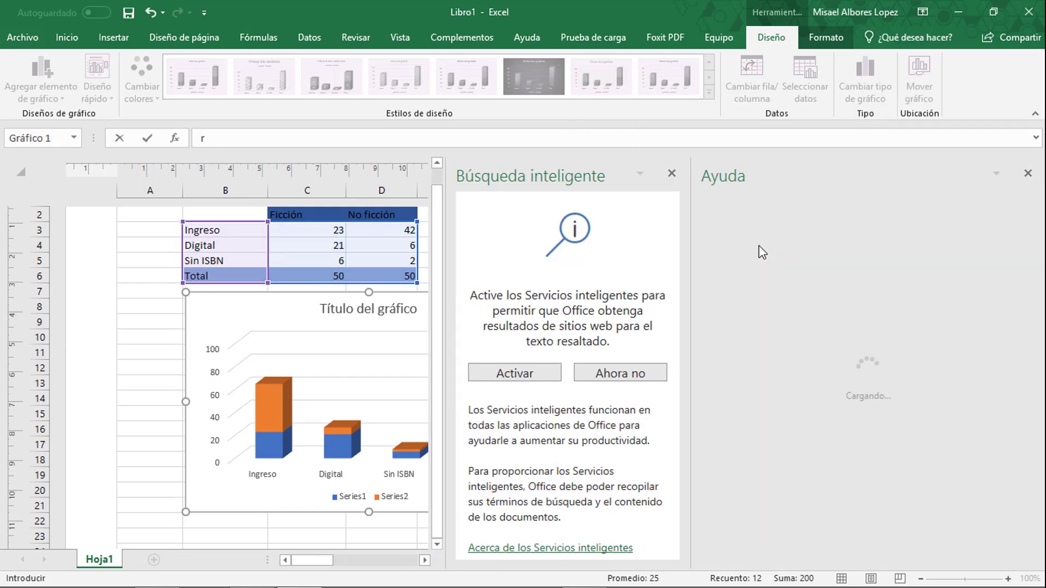
{"action": "left_click", "coordinate": [673, 174]}
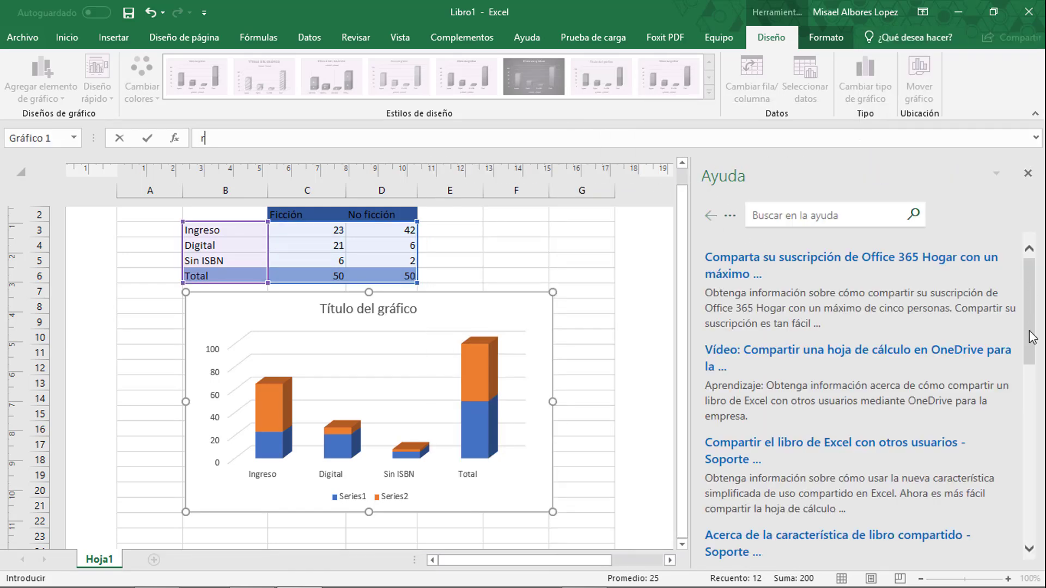